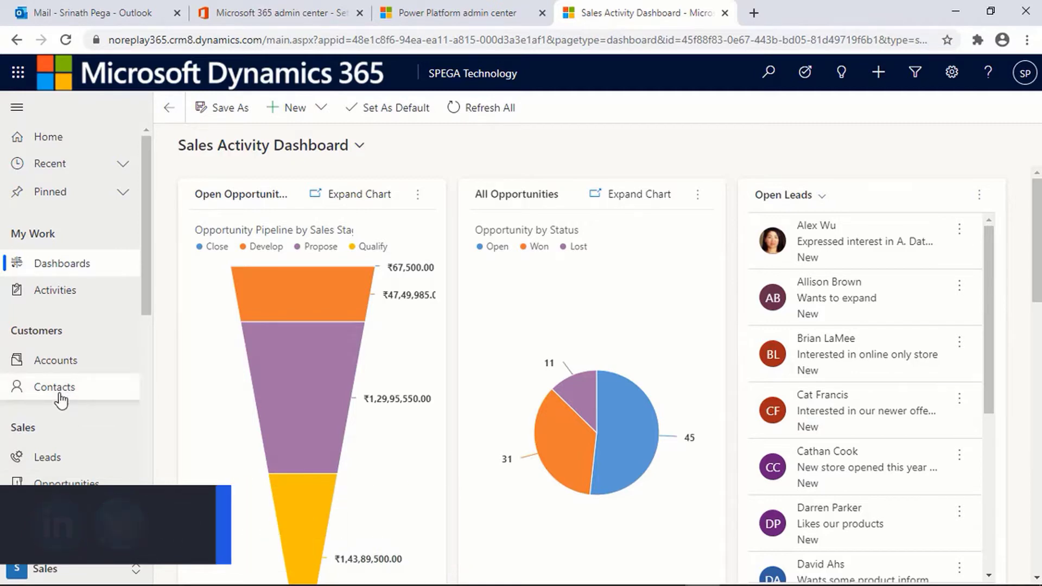
Step: Open My Active Contacts from Contacts under Customers in the sitemap
{"action": "left_click", "coordinate": [59, 387]}
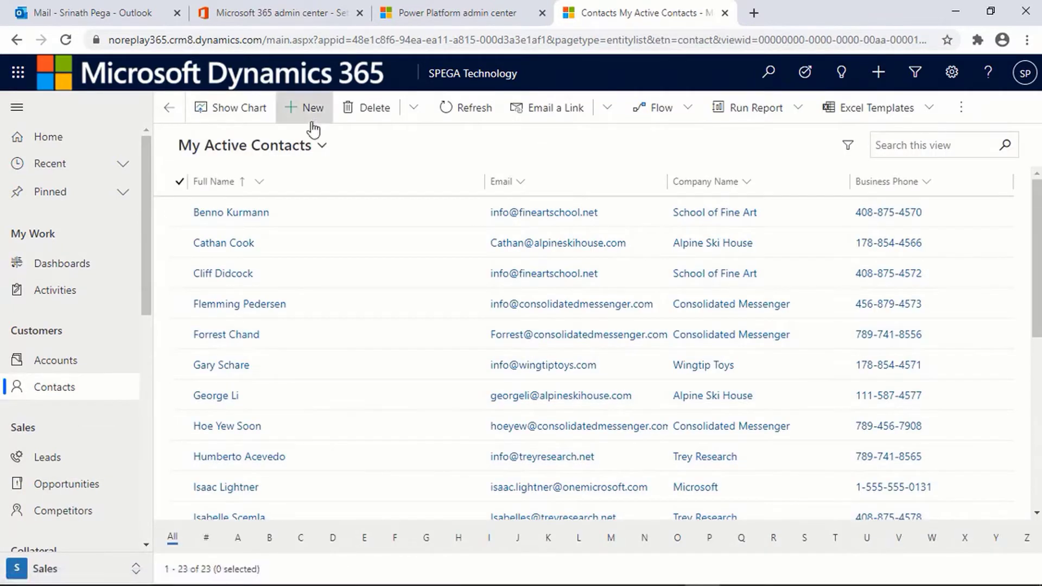
Step: Create a contact with the person's first name, last name and e-mail address, then save and close
{"action": "left_click", "coordinate": [313, 124]}
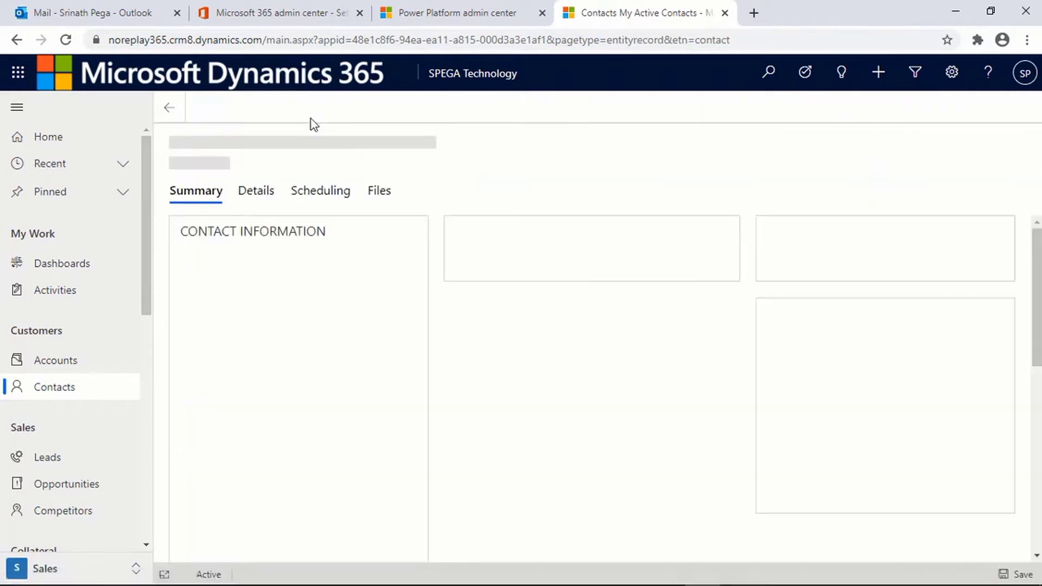
{"action": "left_click", "coordinate": [265, 274]}
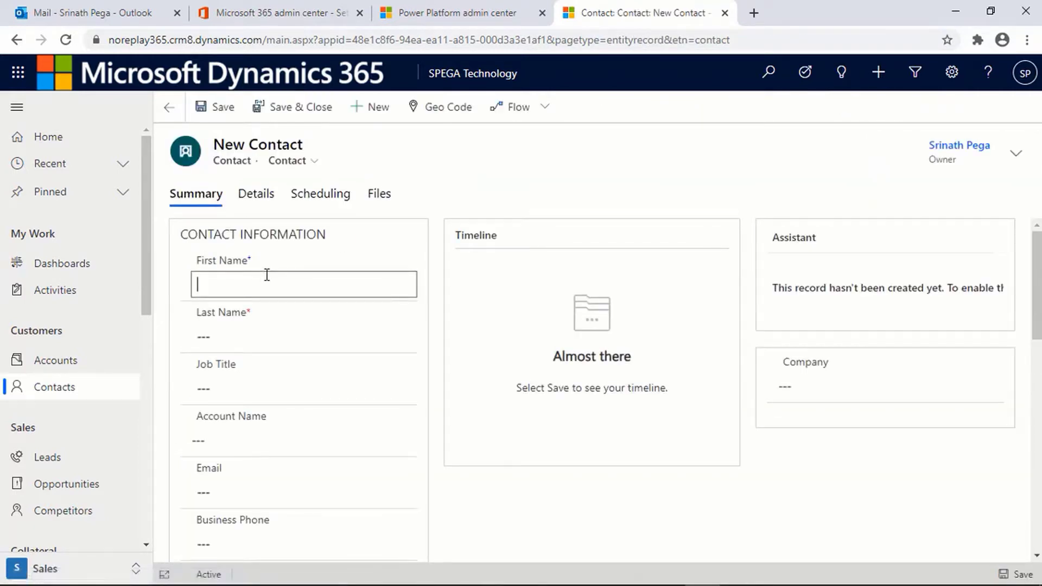
{"action": "left_click", "coordinate": [253, 331]}
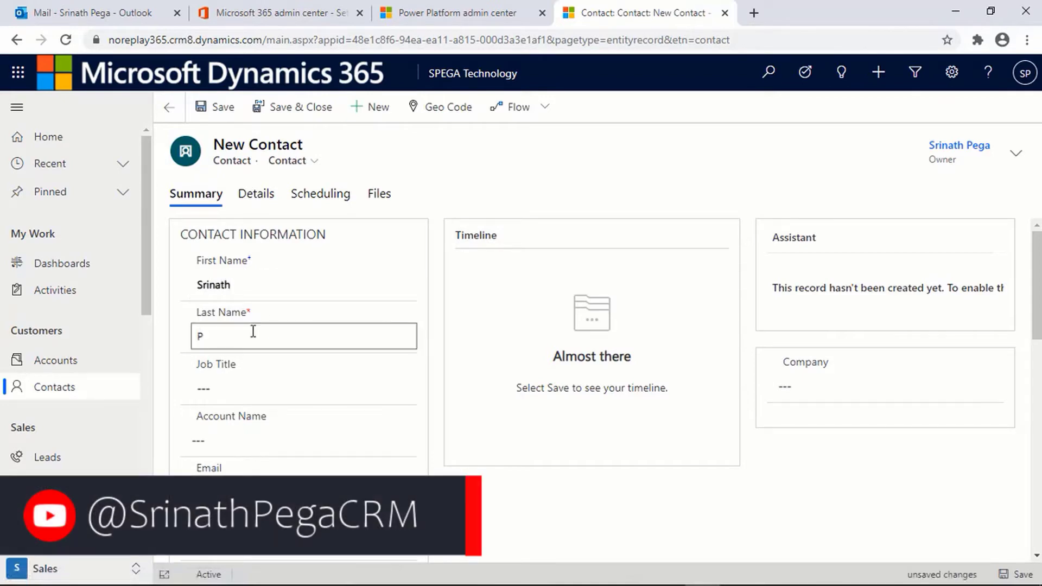
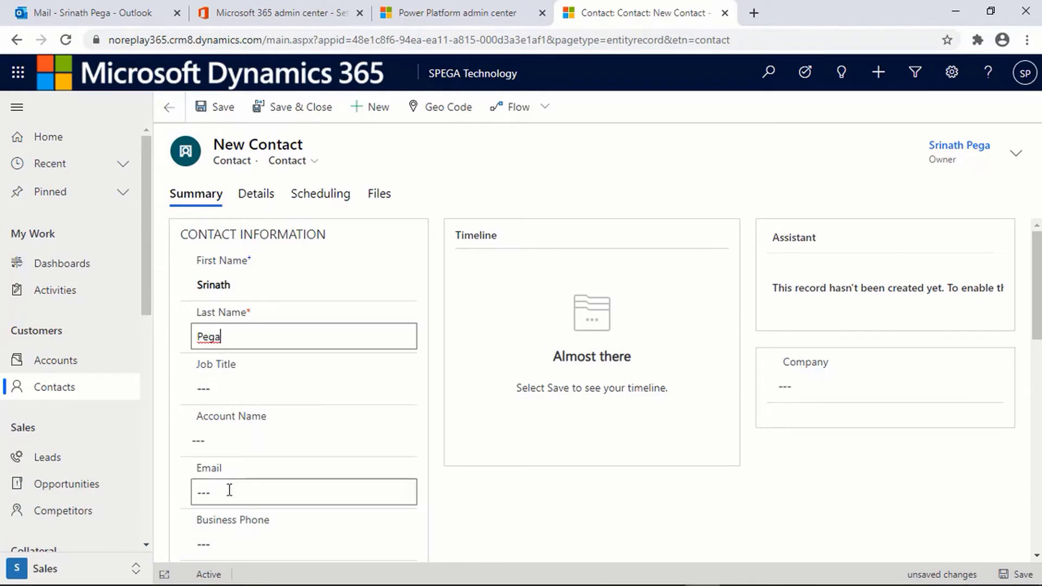
{"action": "left_click", "coordinate": [228, 490]}
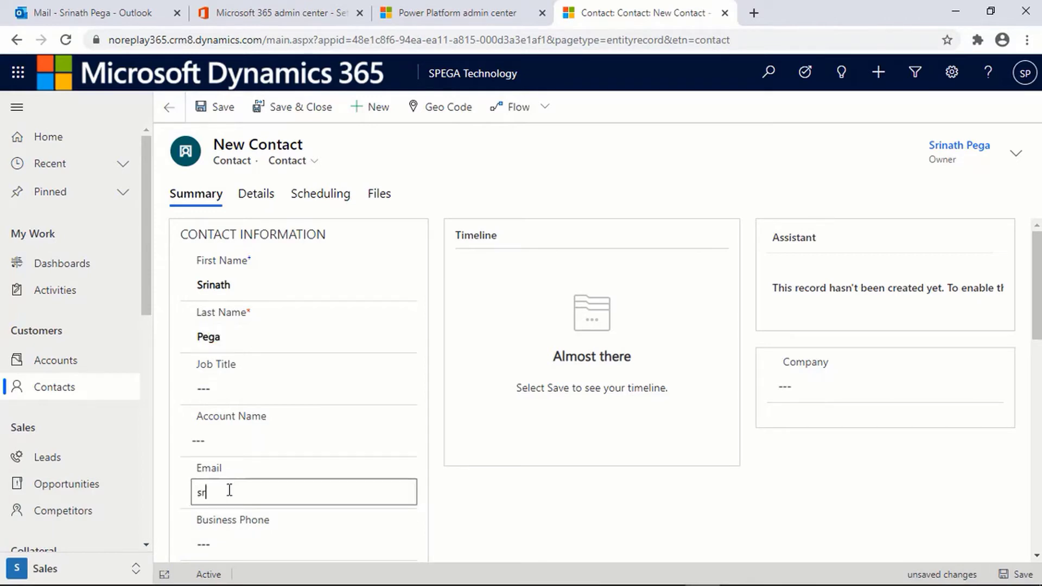
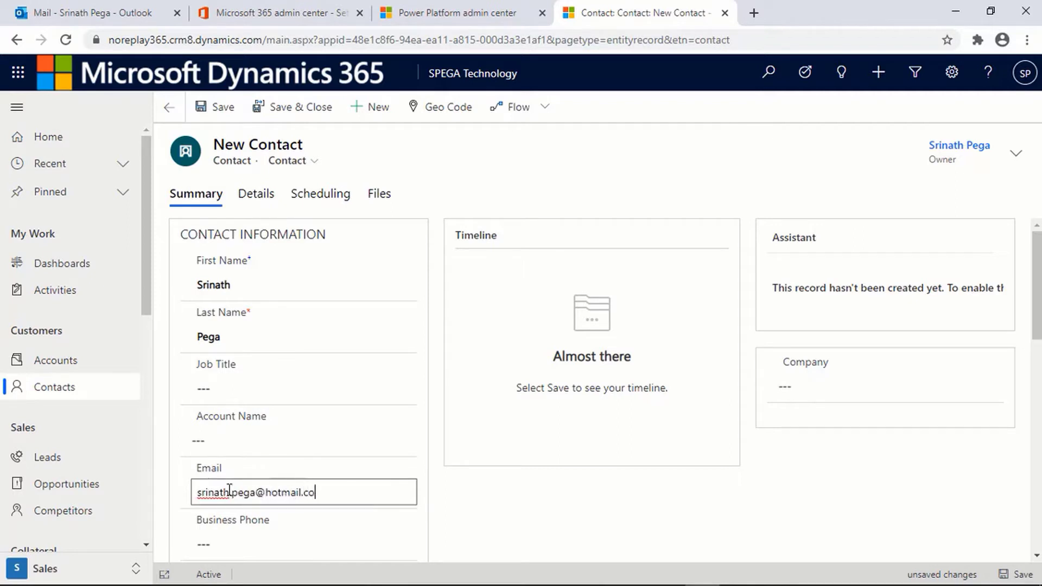
{"action": "left_click", "coordinate": [307, 111]}
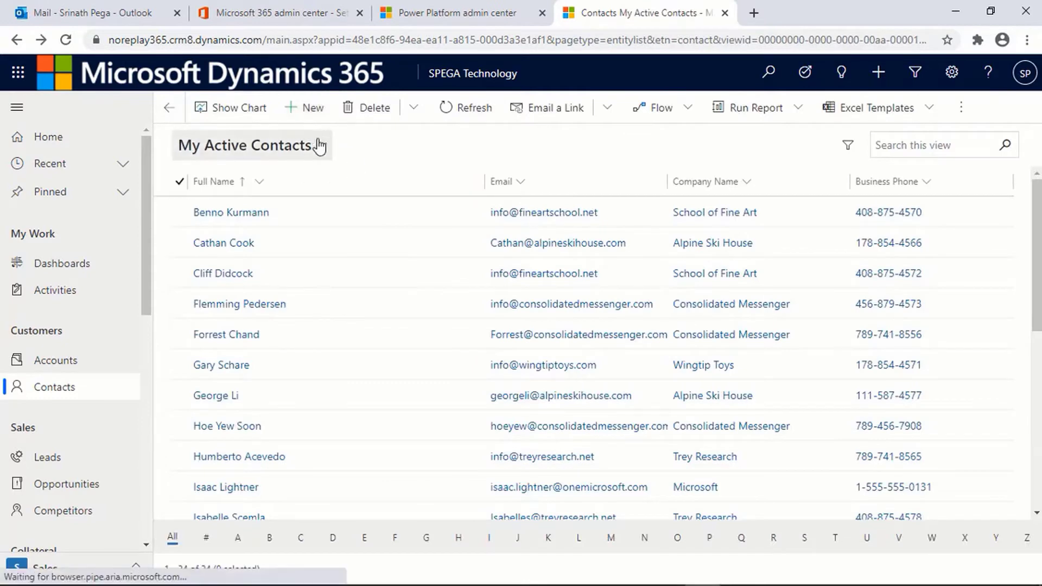
Step: Create a second contact with first and last names swapped and another e-mail address, then save
{"action": "left_click", "coordinate": [314, 122]}
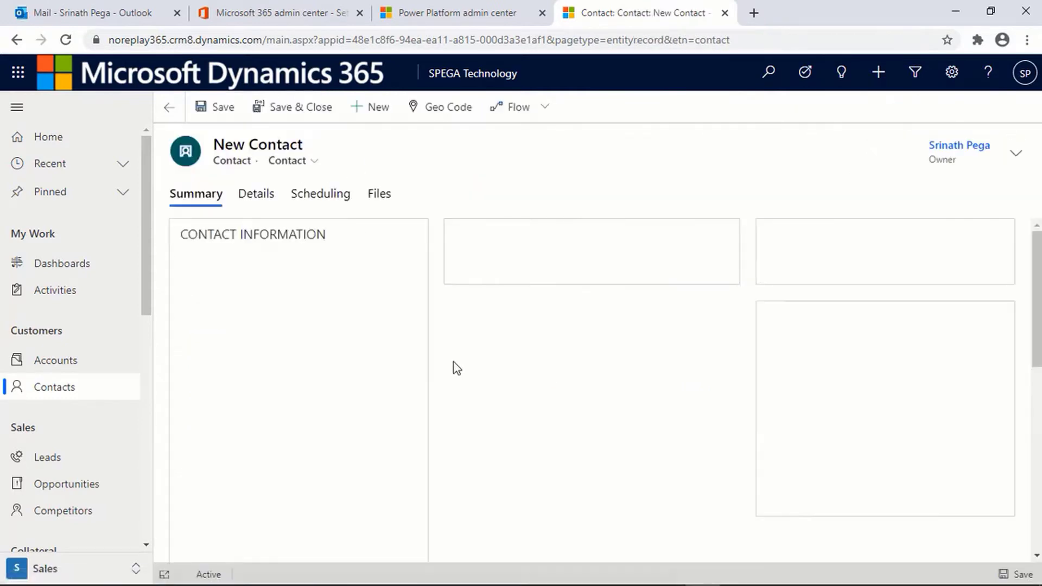
{"action": "left_click", "coordinate": [242, 286]}
{"action": "key", "text": "Tab"}
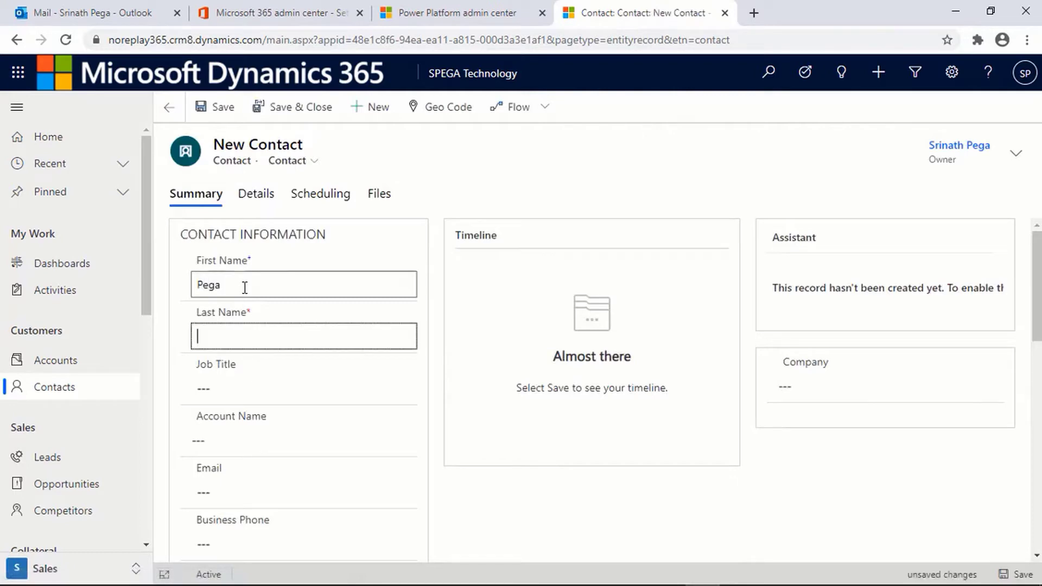
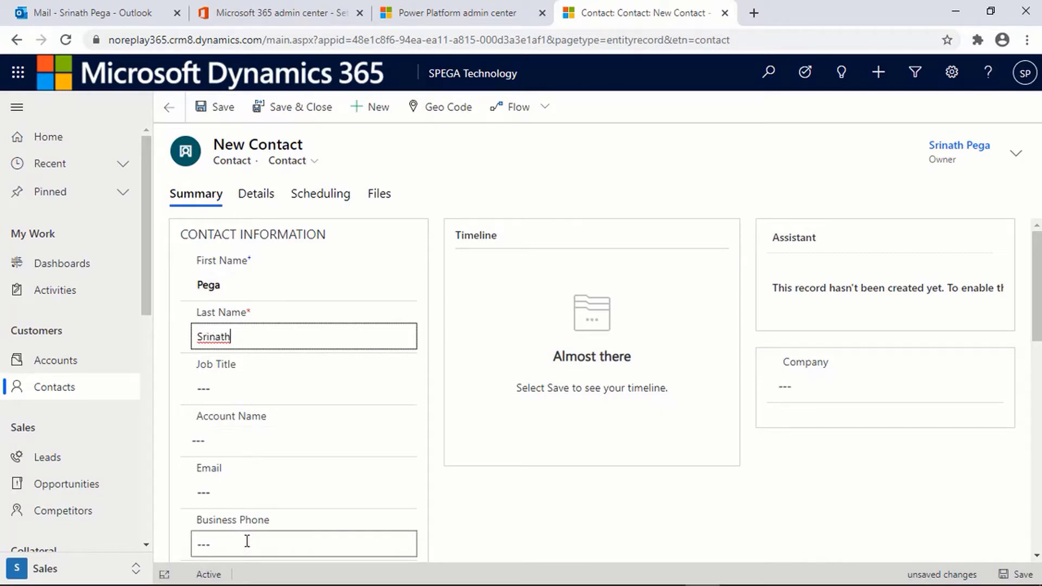
{"action": "left_click", "coordinate": [243, 490]}
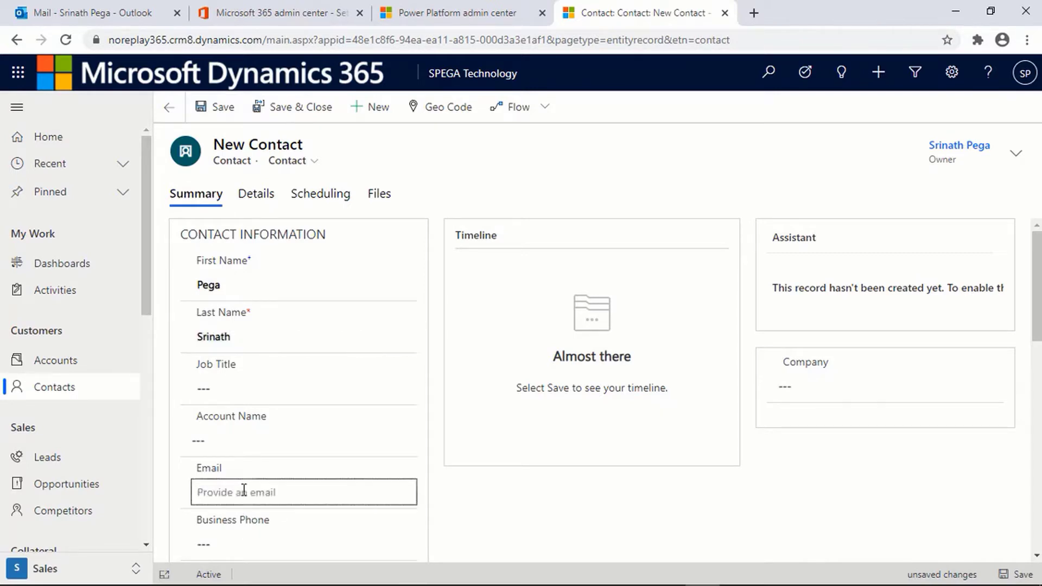
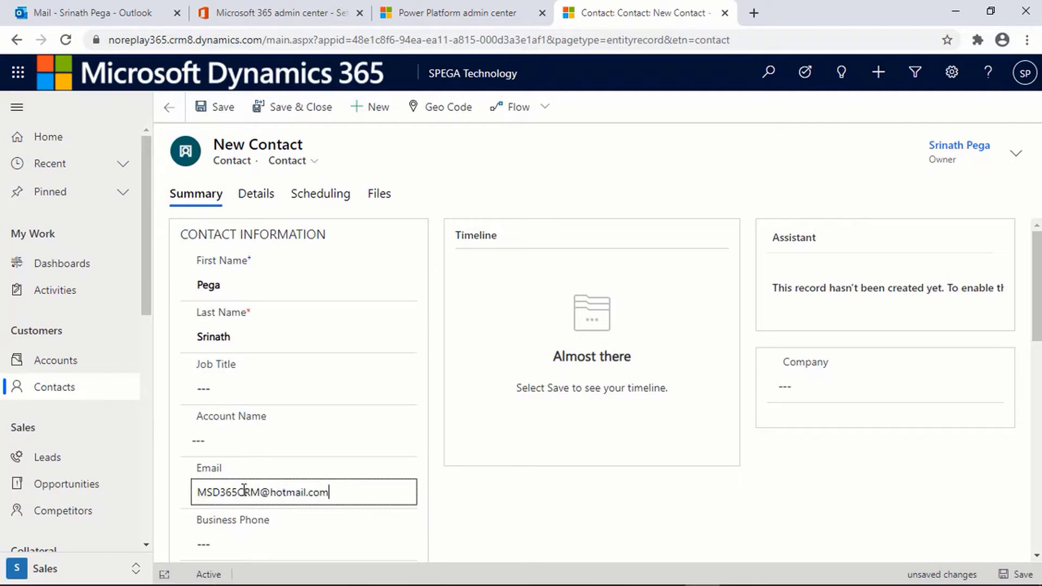
{"action": "left_click", "coordinate": [293, 107]}
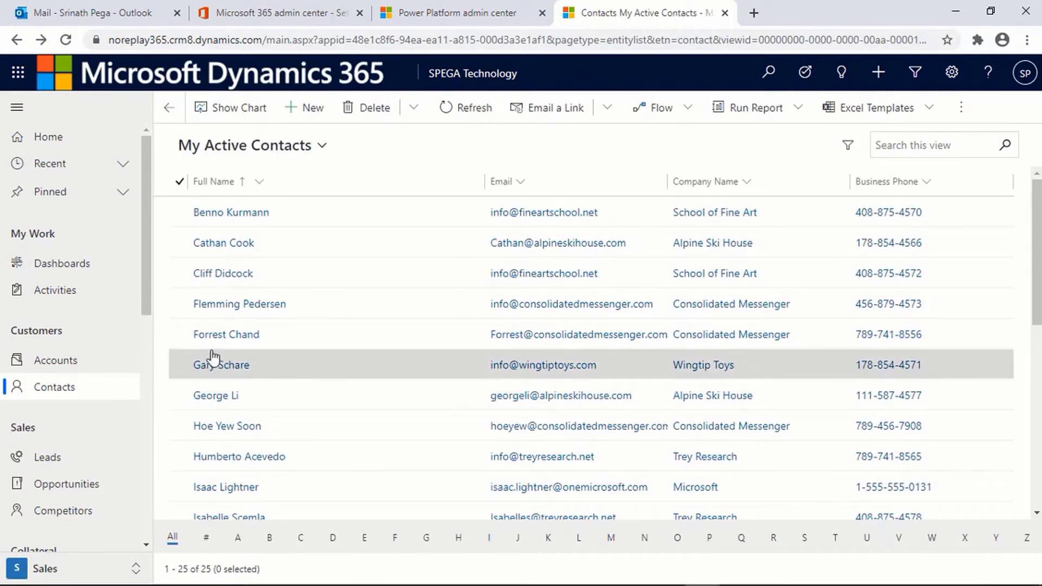
Step: Start a new marketing list named 'laptop Selling Marketing List'
{"action": "left_click_drag", "start_coordinate": [150, 311], "coordinate": [151, 433]}
{"action": "left_click", "coordinate": [118, 465]}
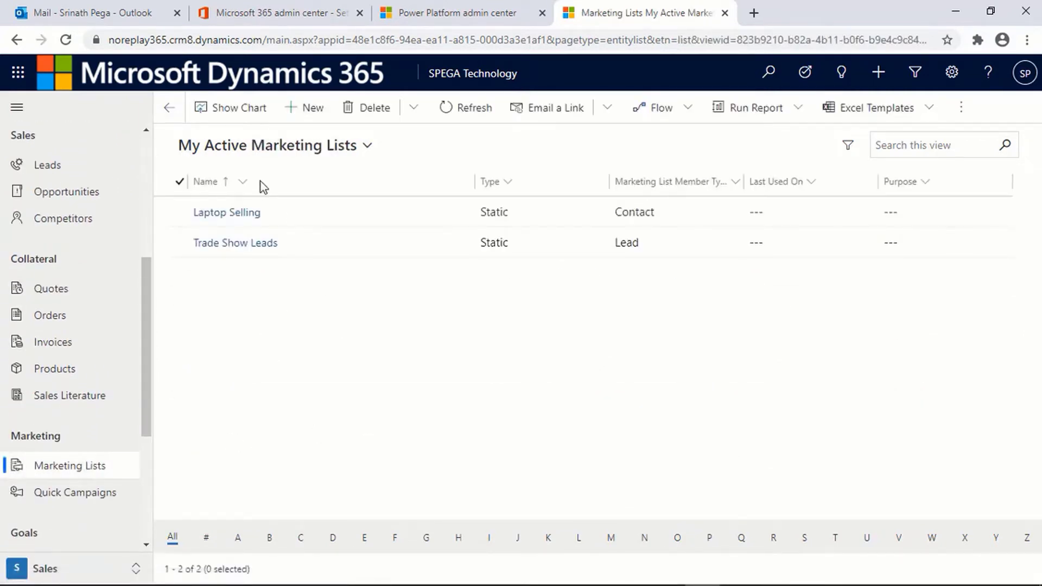
{"action": "left_click", "coordinate": [309, 111]}
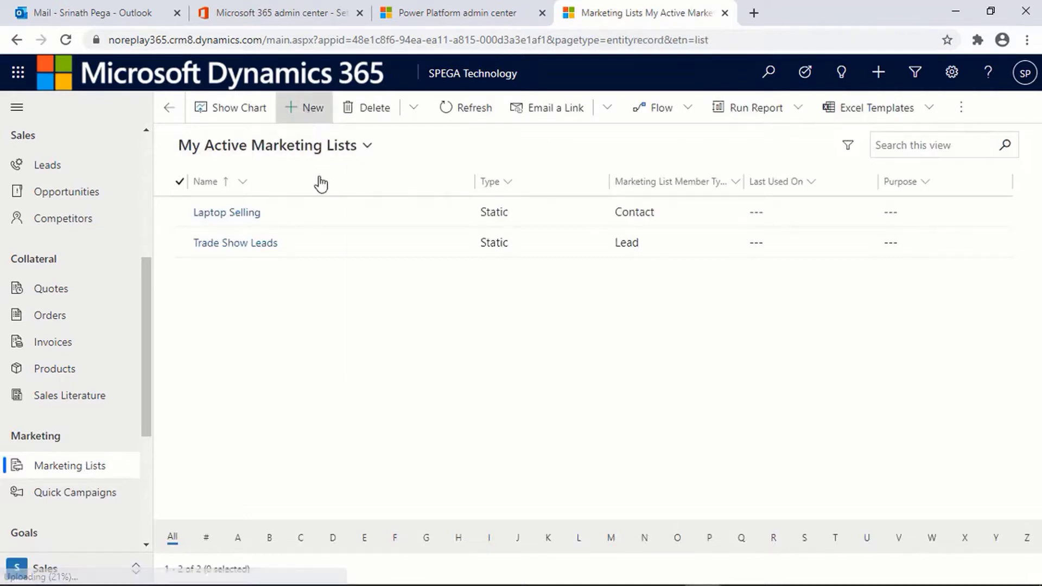
{"action": "left_click", "coordinate": [350, 291]}
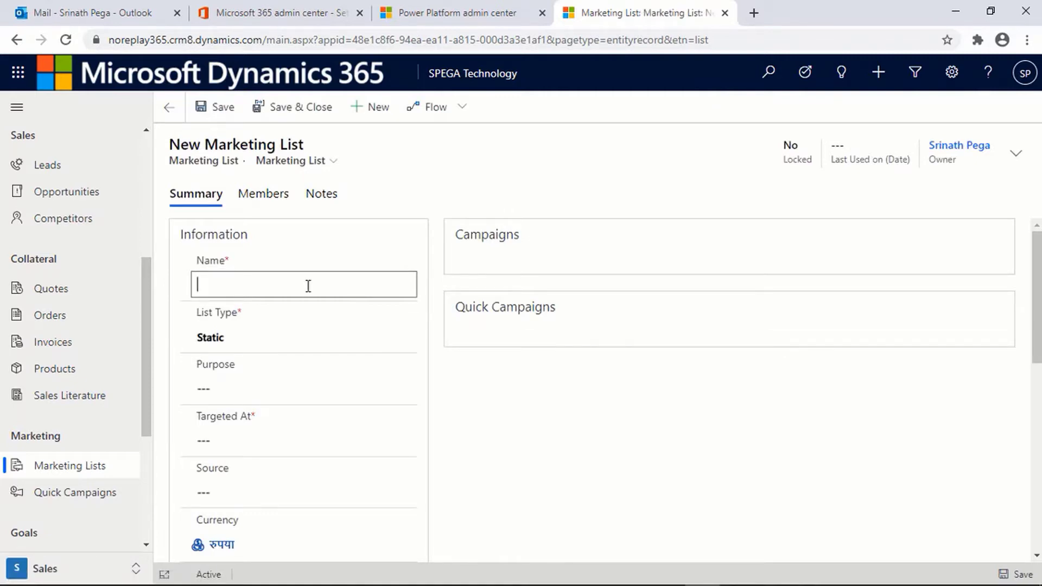
{"action": "type", "text": "laptop Selling"}
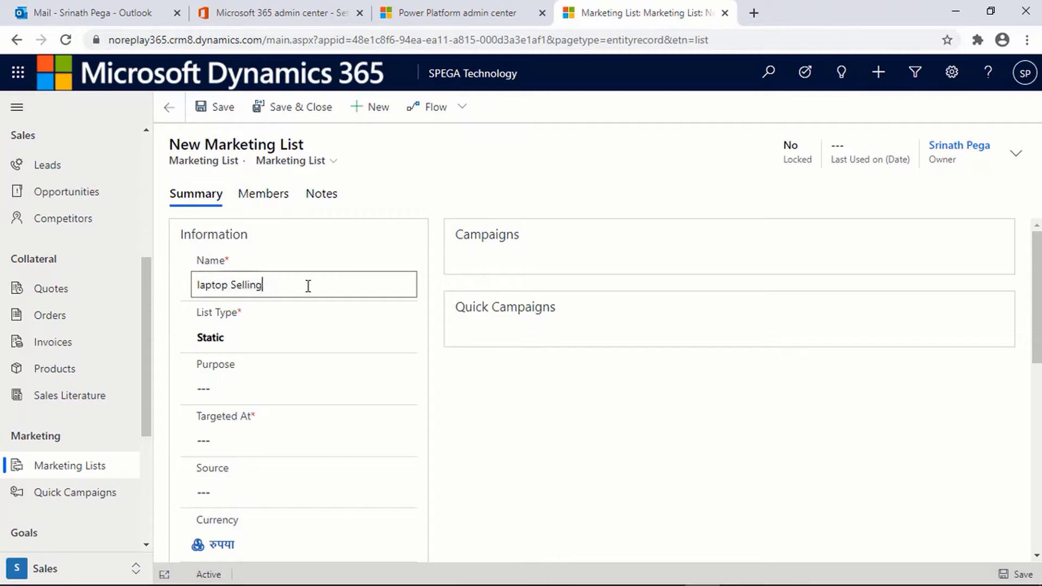
{"action": "type", "text": " Marketing List"}
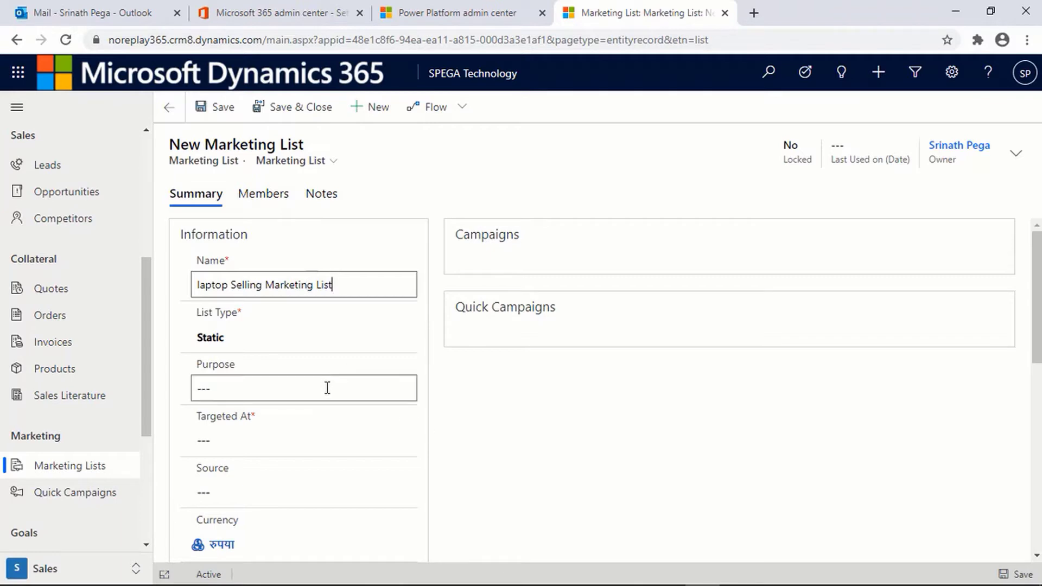
Step: Set the list's Targeted At to Contact and save it
{"action": "left_click", "coordinate": [366, 392]}
{"action": "scroll", "coordinate": [361, 395], "scroll_direction": "down", "scroll_amount": 1}
{"action": "left_click", "coordinate": [356, 398]}
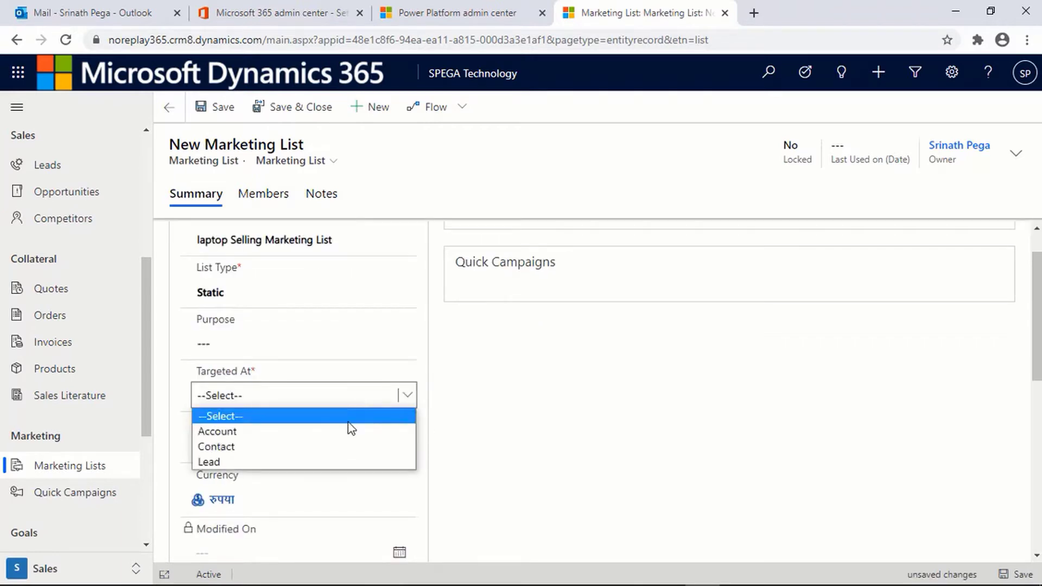
{"action": "left_click", "coordinate": [328, 446]}
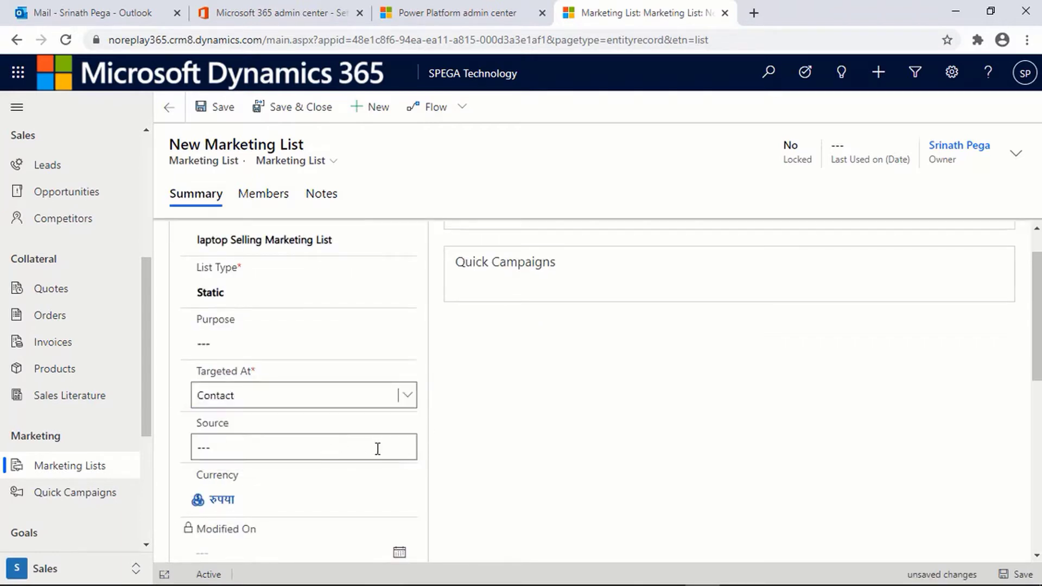
{"action": "left_click", "coordinate": [378, 448]}
{"action": "scroll", "coordinate": [470, 435], "scroll_direction": "down", "scroll_amount": 1}
{"action": "scroll", "coordinate": [470, 435], "scroll_direction": "up", "scroll_amount": 4}
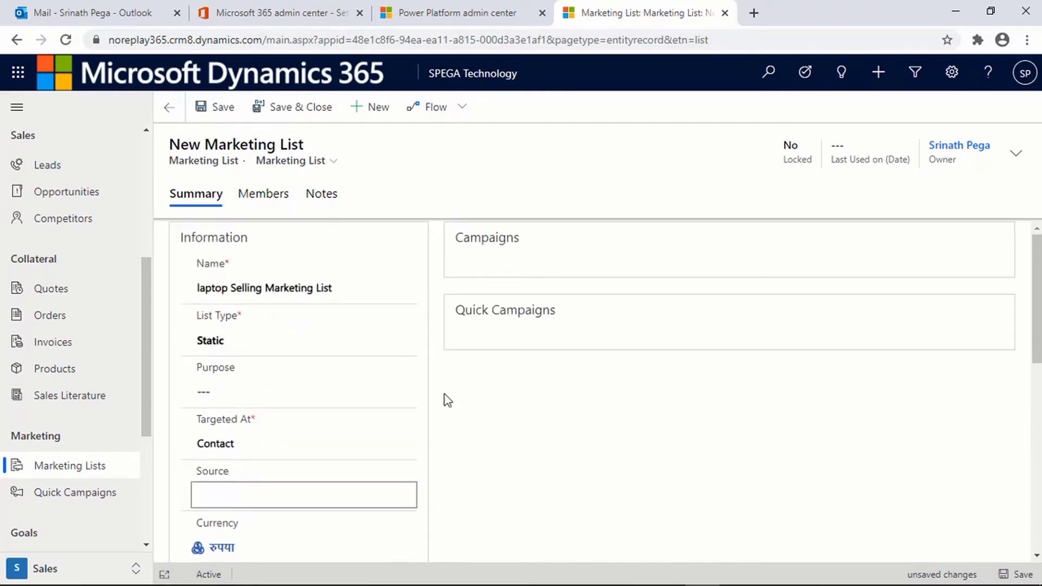
{"action": "left_click", "coordinate": [212, 107]}
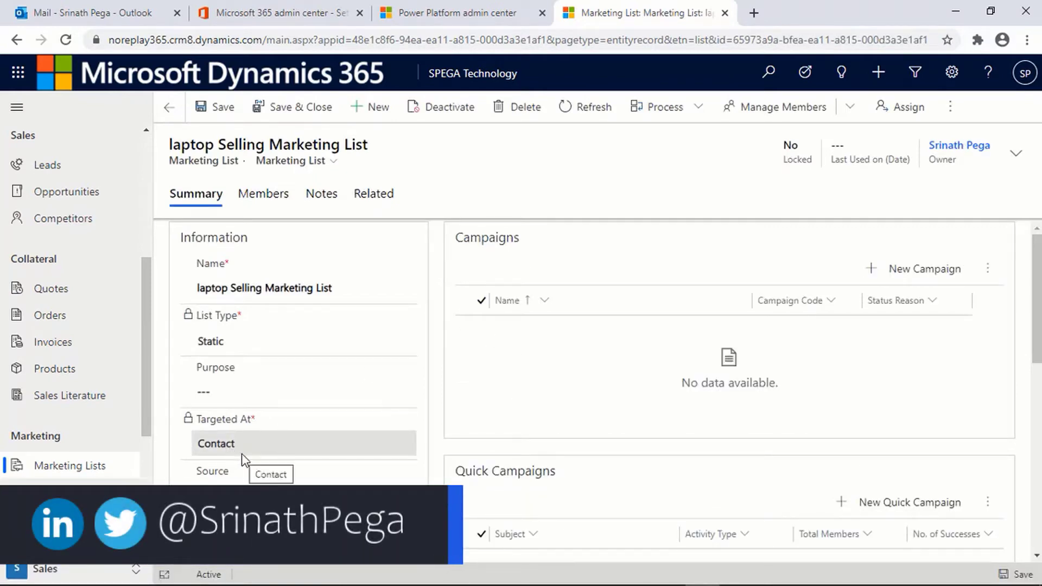
{"action": "left_click", "coordinate": [265, 195]}
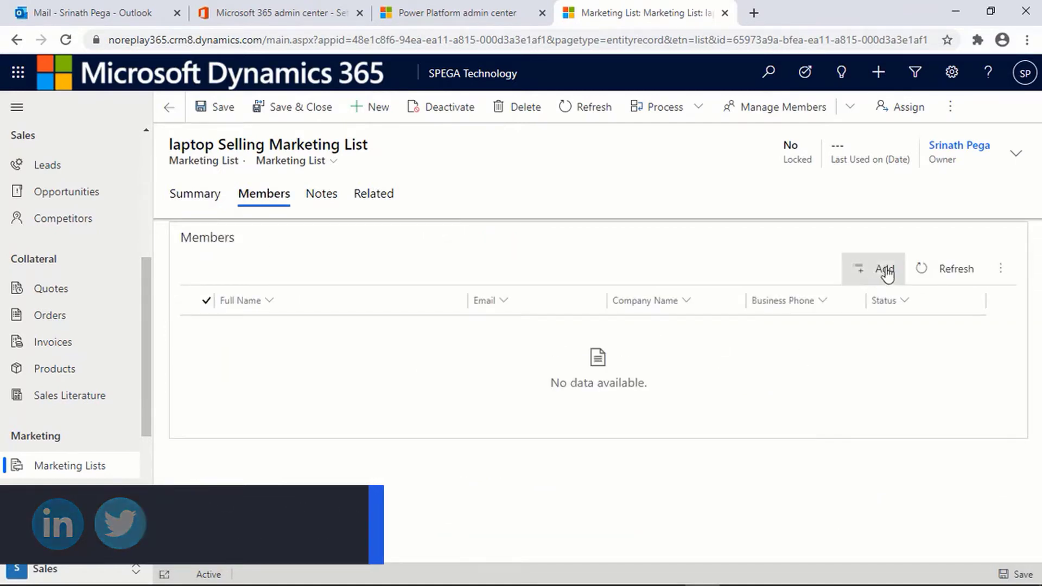
Step: Add both matching contacts, found by searching the contact's first name, as list members
{"action": "left_click", "coordinate": [885, 274]}
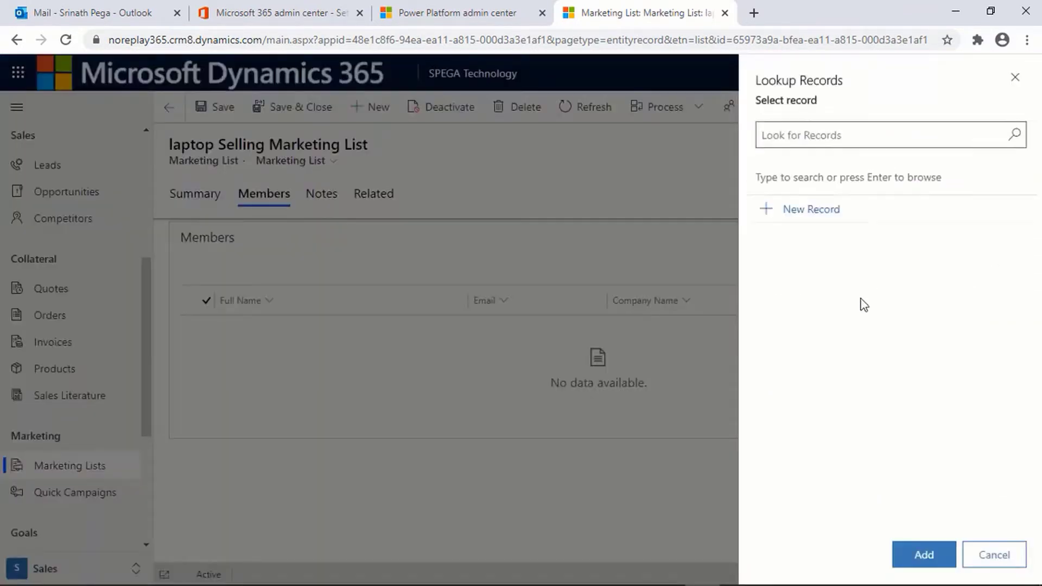
{"action": "left_click", "coordinate": [827, 138]}
{"action": "type", "text": "srinath"}
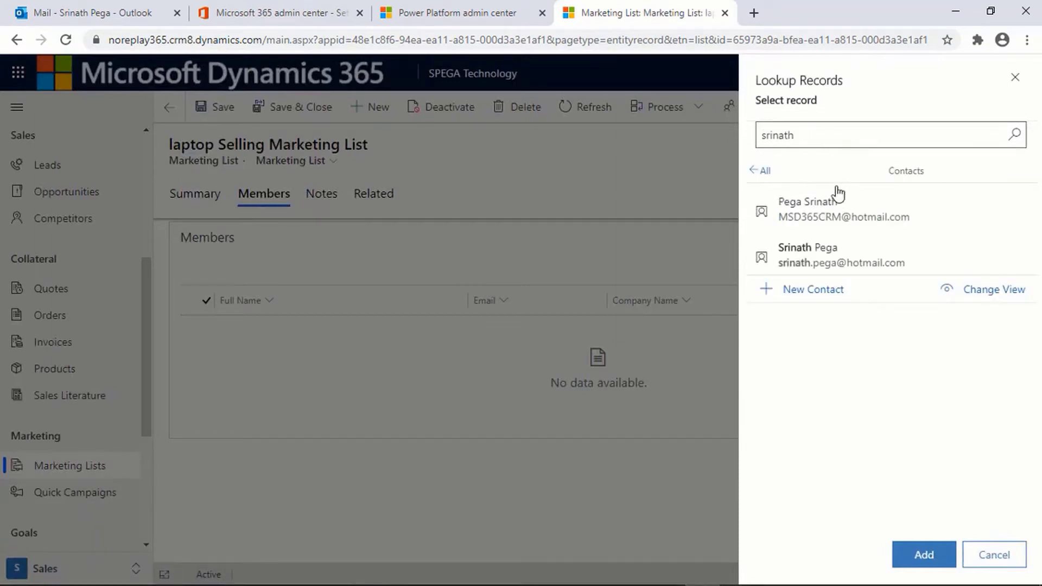
{"action": "left_click", "coordinate": [852, 213]}
{"action": "left_click", "coordinate": [859, 253]}
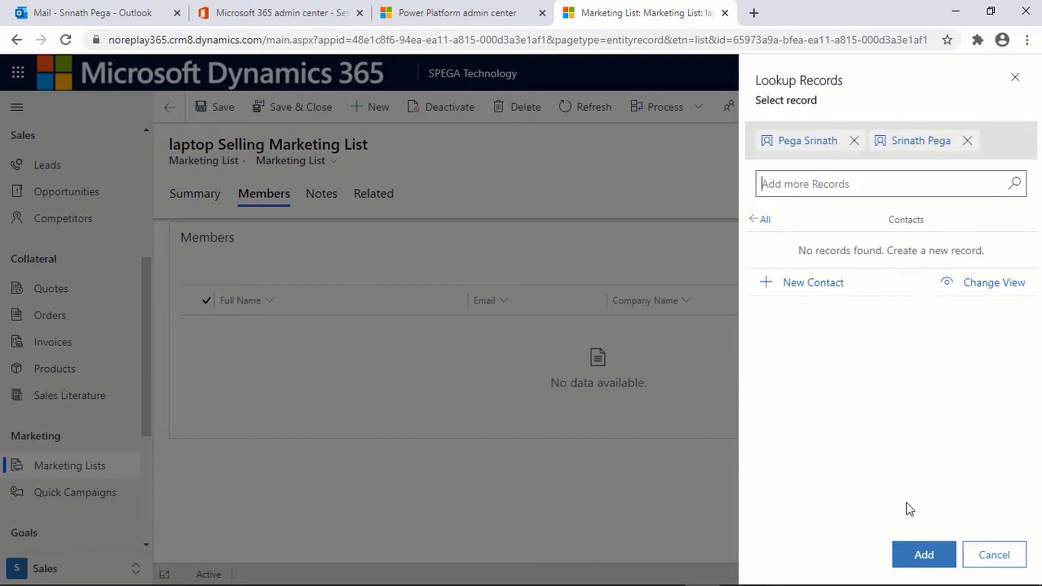
{"action": "left_click", "coordinate": [922, 551]}
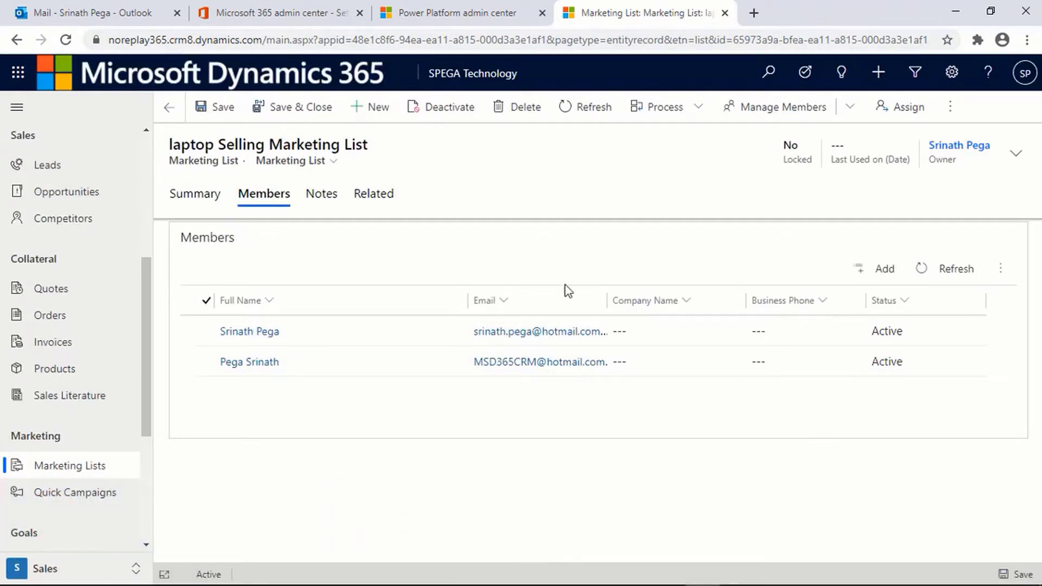
{"action": "left_click", "coordinate": [214, 201]}
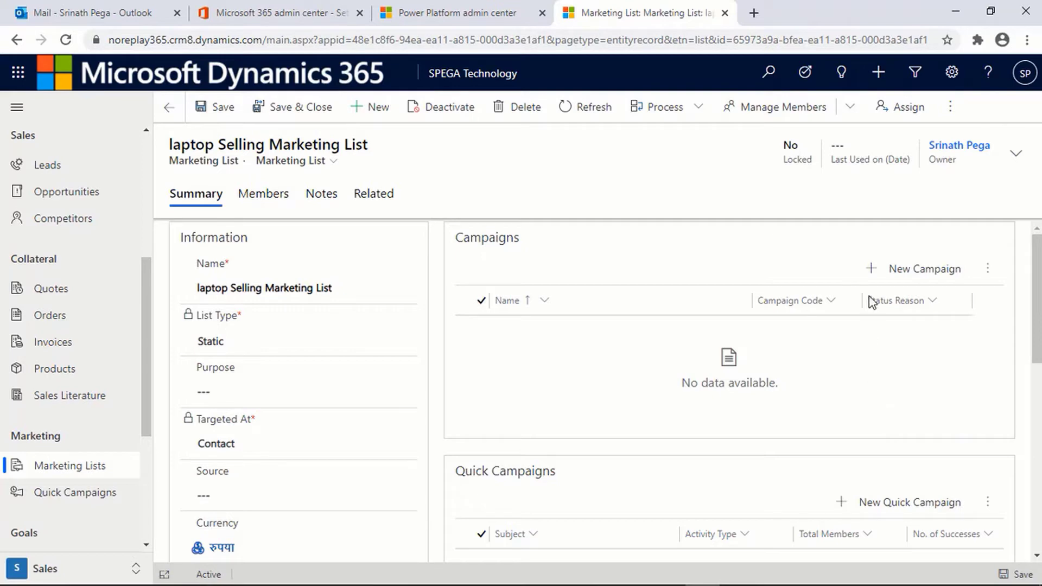
Step: Start a new campaign from the marketing list named 'Laptop Selling Campaign'
{"action": "left_click", "coordinate": [912, 279]}
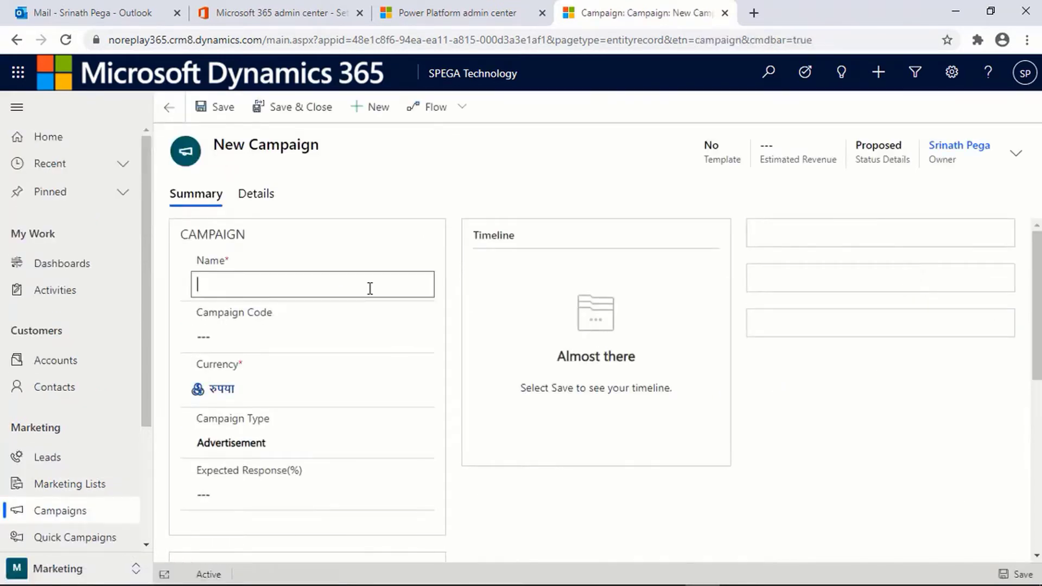
{"action": "left_click", "coordinate": [370, 289]}
{"action": "type", "text": "Laptop Selling"}
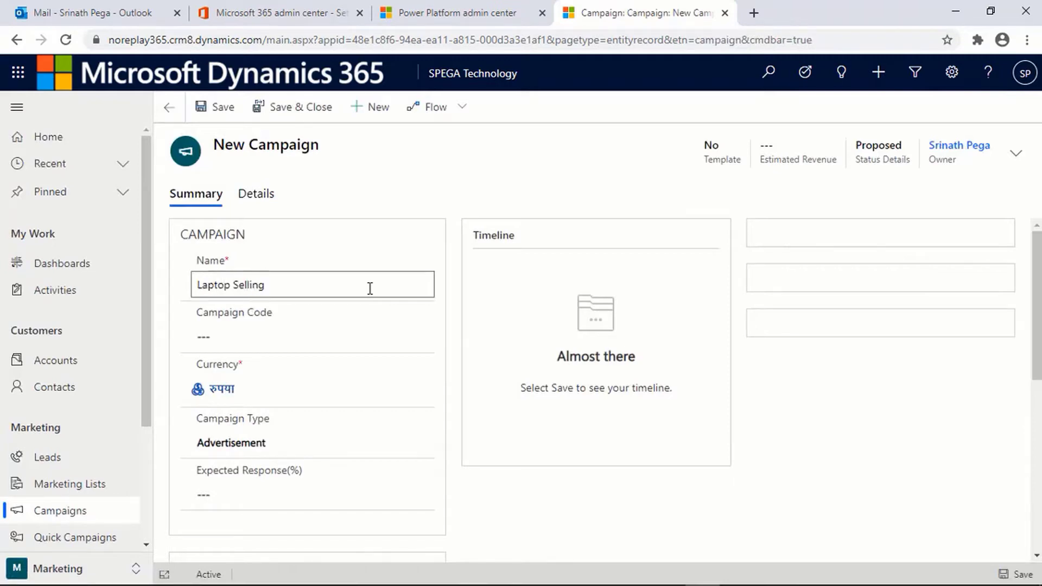
{"action": "type", "text": " Campaign"}
Step: Save the Laptop Selling Campaign and show its Campaign Activities related view
{"action": "left_click", "coordinate": [220, 107]}
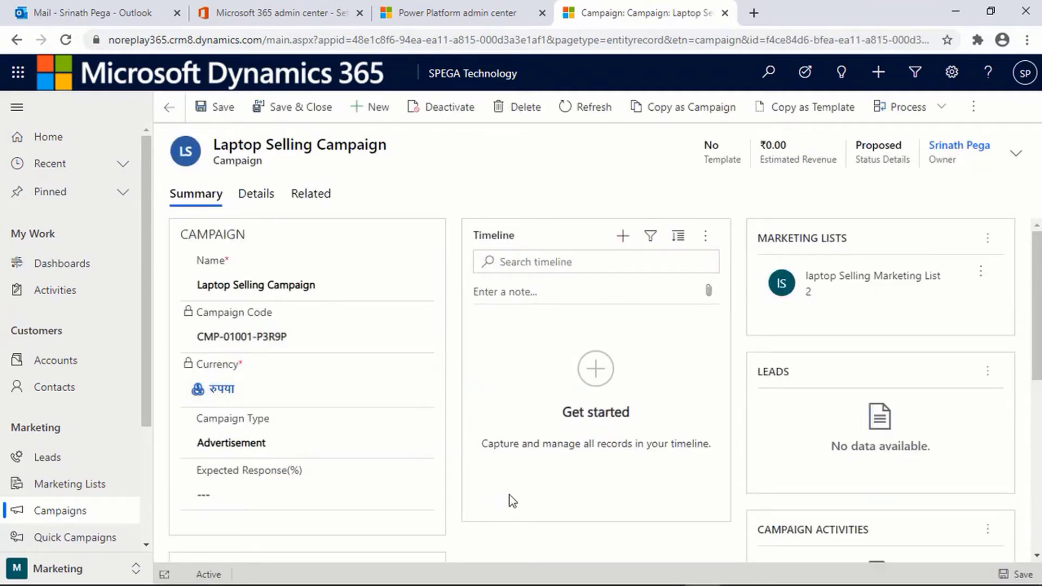
{"action": "scroll", "coordinate": [409, 483], "scroll_direction": "down", "scroll_amount": 5}
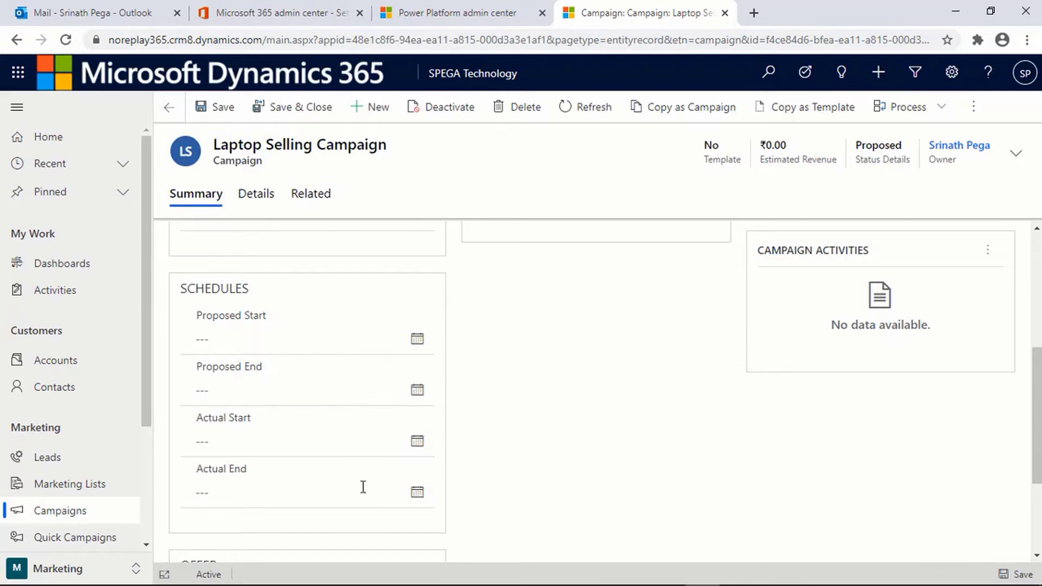
{"action": "scroll", "coordinate": [402, 338], "scroll_direction": "up", "scroll_amount": 6}
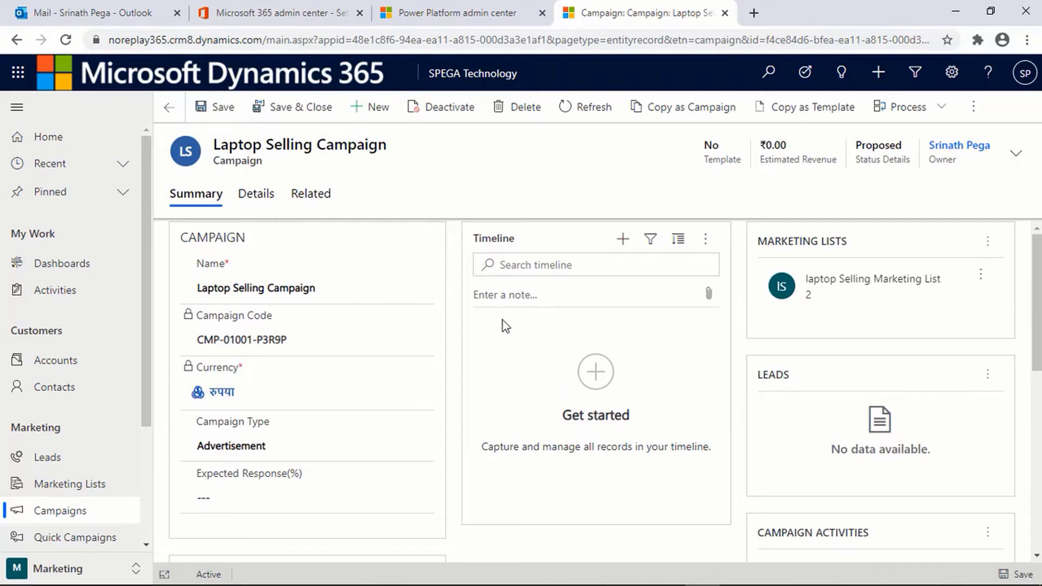
{"action": "left_click", "coordinate": [316, 202]}
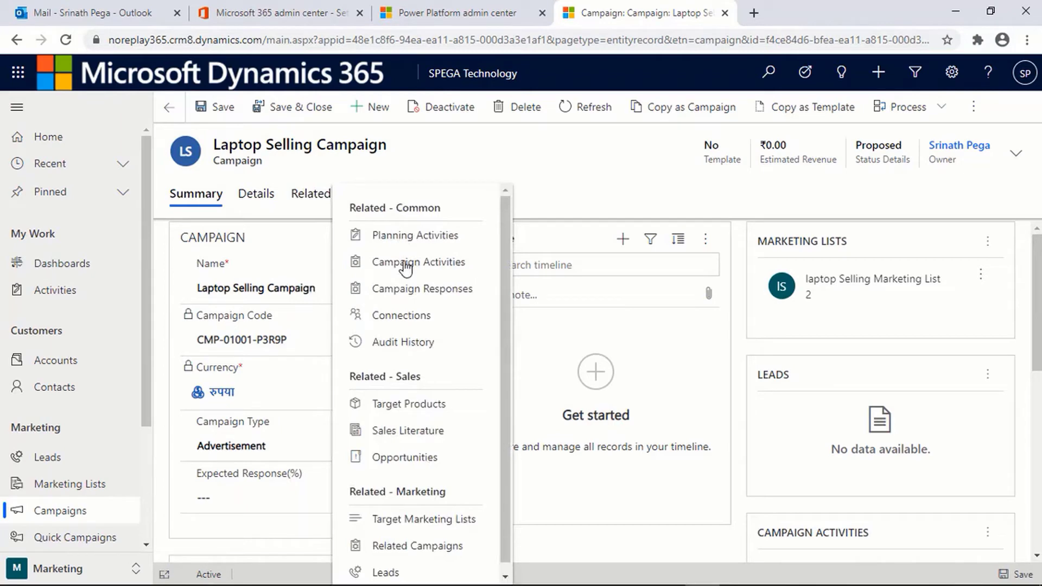
{"action": "left_click", "coordinate": [405, 264]}
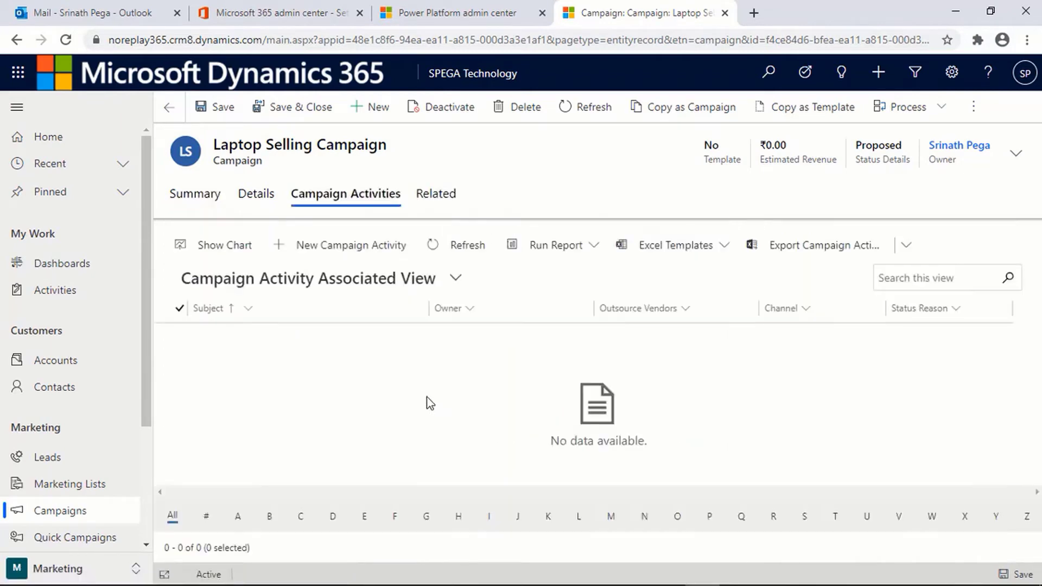
Step: Add and save a new campaign activity with subject 'Sending Offer Email'
{"action": "left_click", "coordinate": [373, 251]}
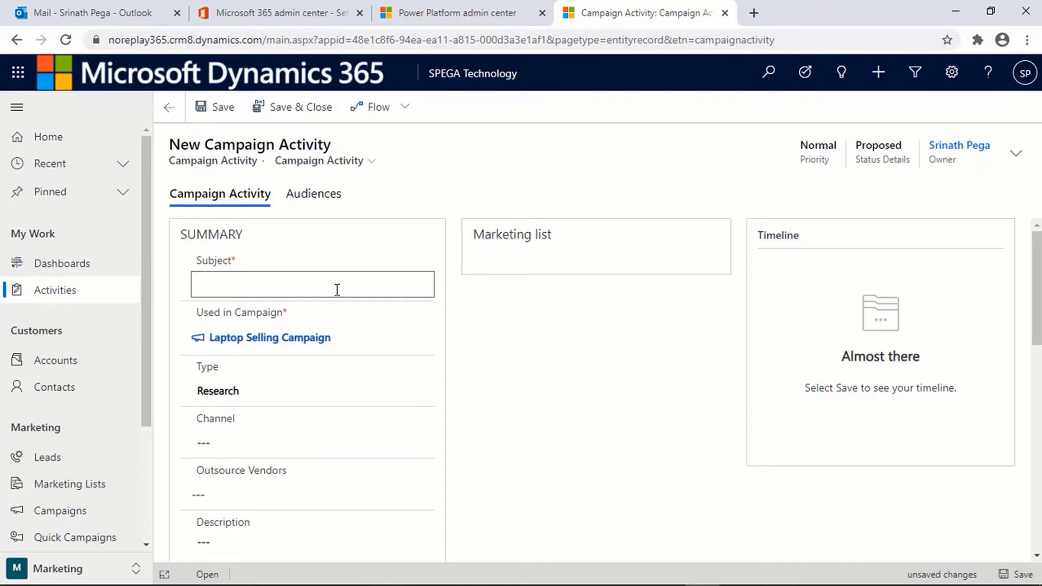
{"action": "type", "text": "Sending E"}
{"action": "key", "text": "BackSpace"}
{"action": "type", "text": "Offer Email"}
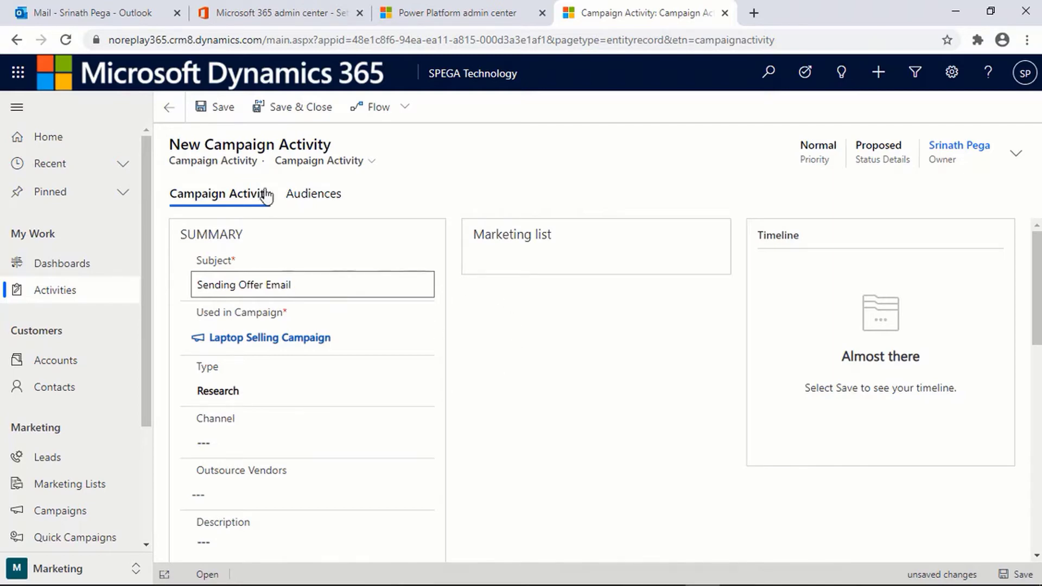
{"action": "left_click", "coordinate": [218, 108]}
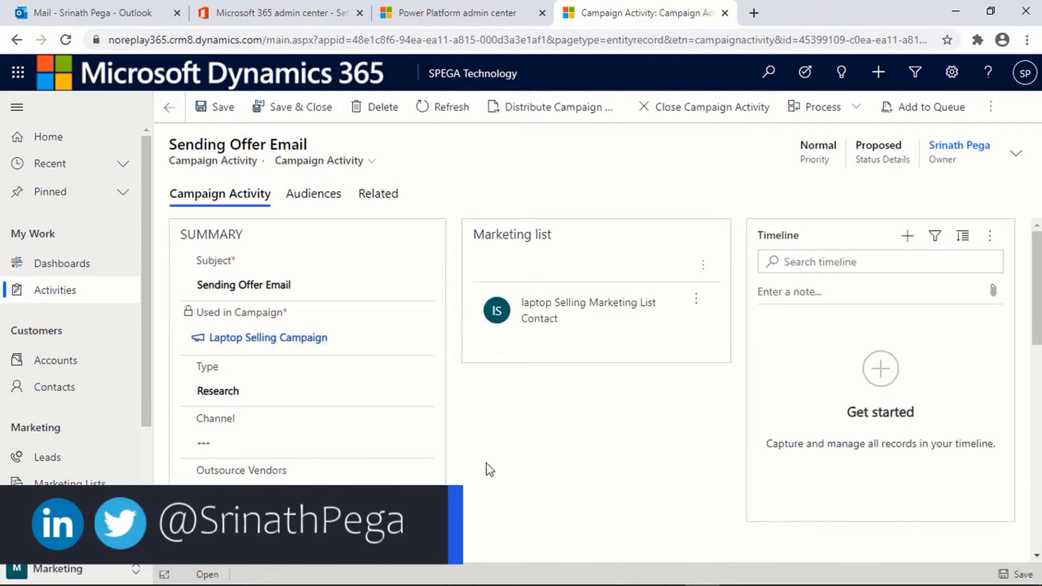
Step: Set the Sending Offer Email activity's Channel to Email and save with Ctrl+S
{"action": "left_click", "coordinate": [410, 450]}
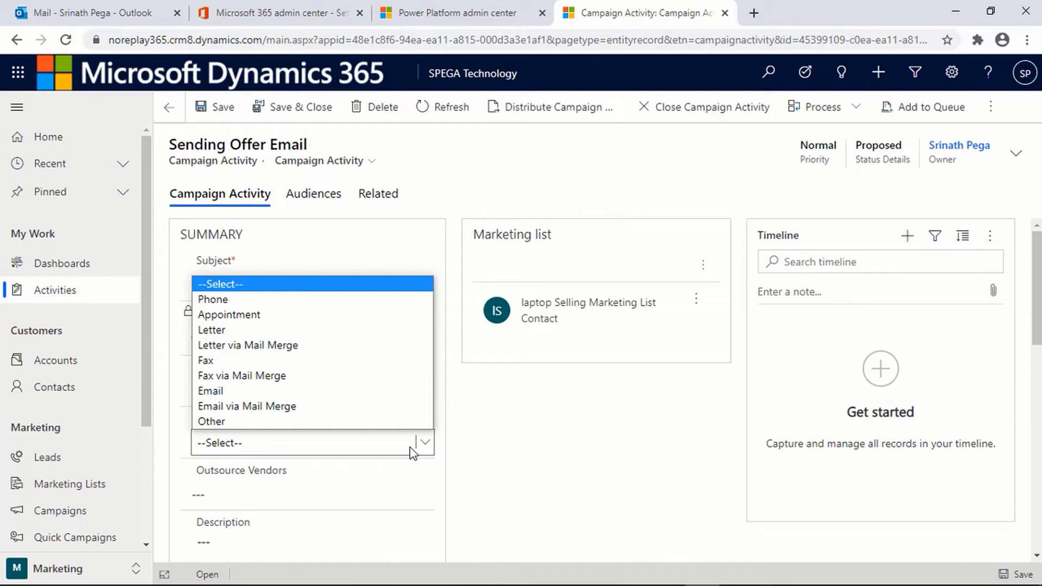
{"action": "left_click", "coordinate": [384, 401]}
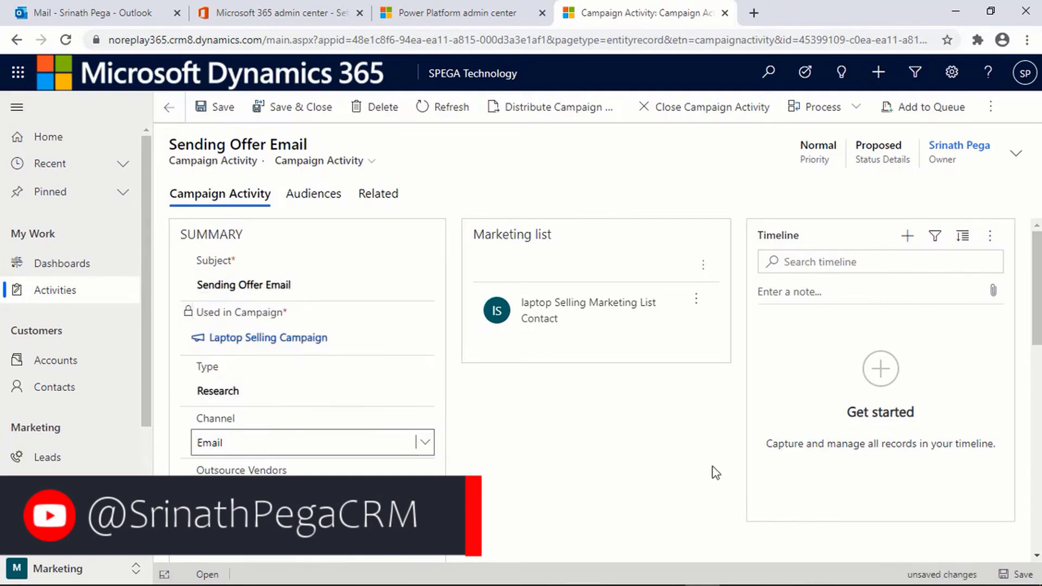
{"action": "key", "text": "ctrl+s"}
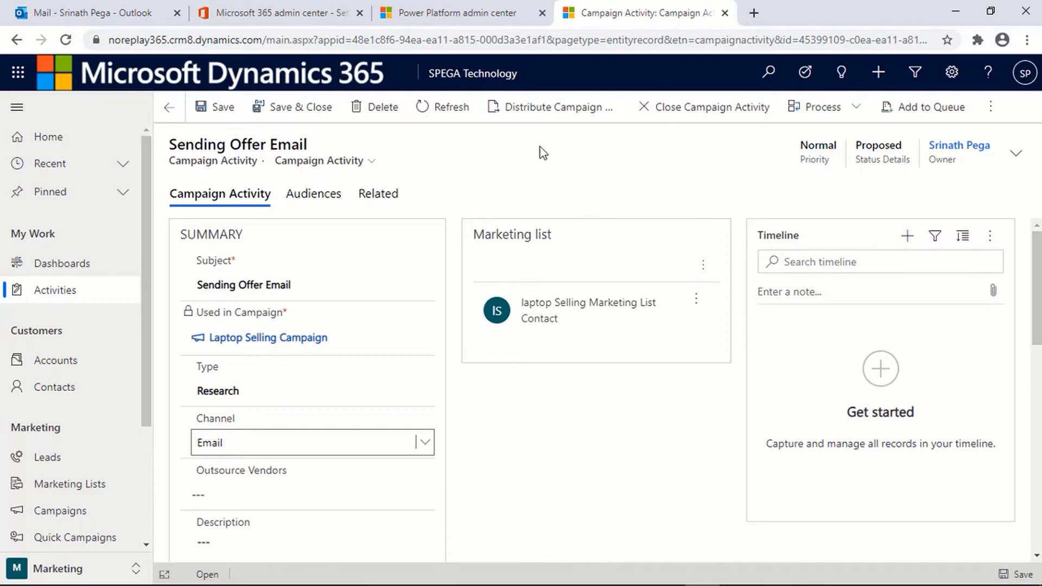
Step: Distribute the campaign activity as emails, leaving Use Template unchecked
{"action": "left_click", "coordinate": [553, 121]}
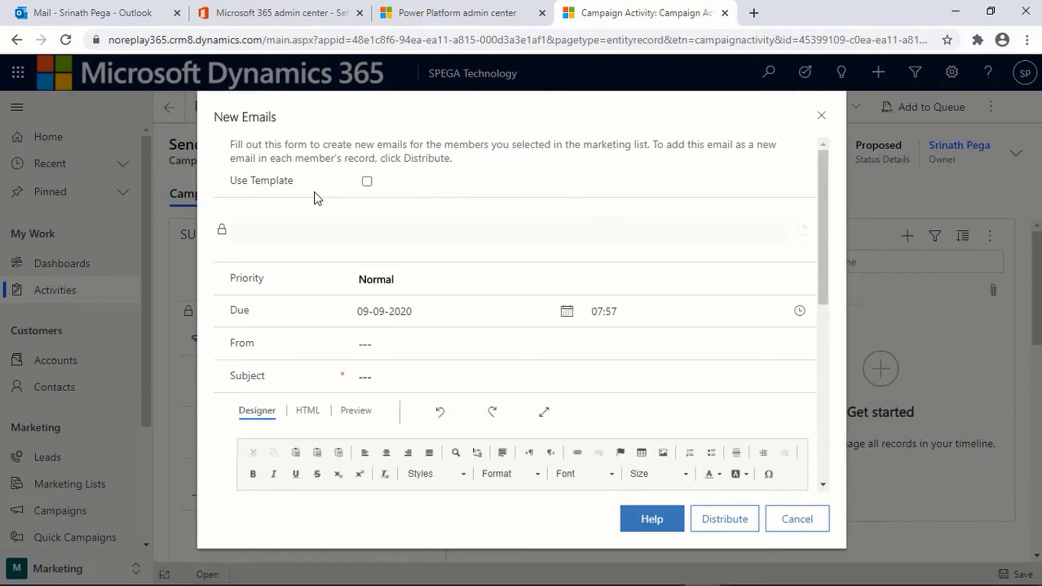
{"action": "left_click", "coordinate": [367, 182]}
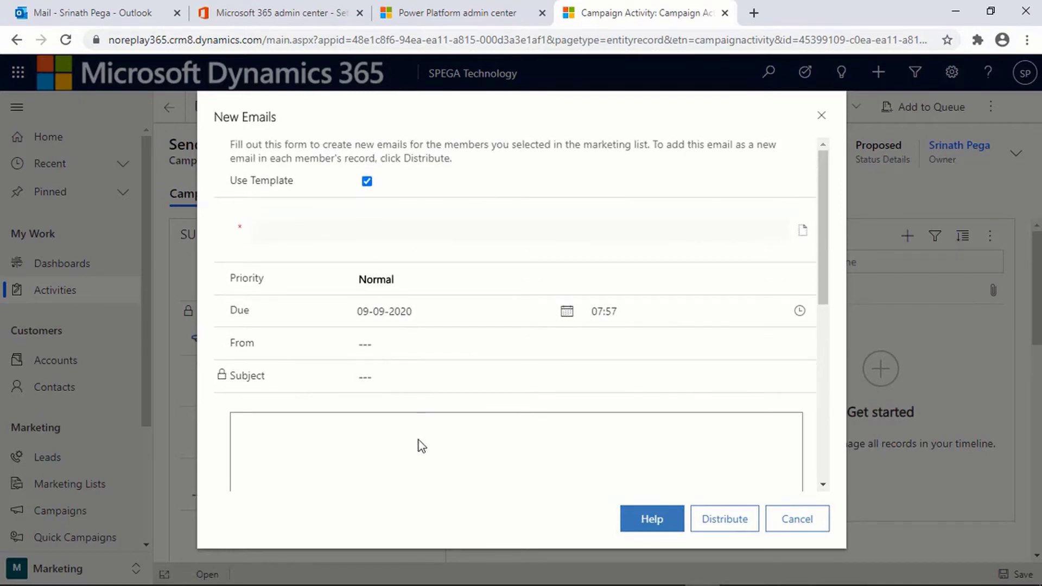
{"action": "left_click", "coordinate": [368, 186]}
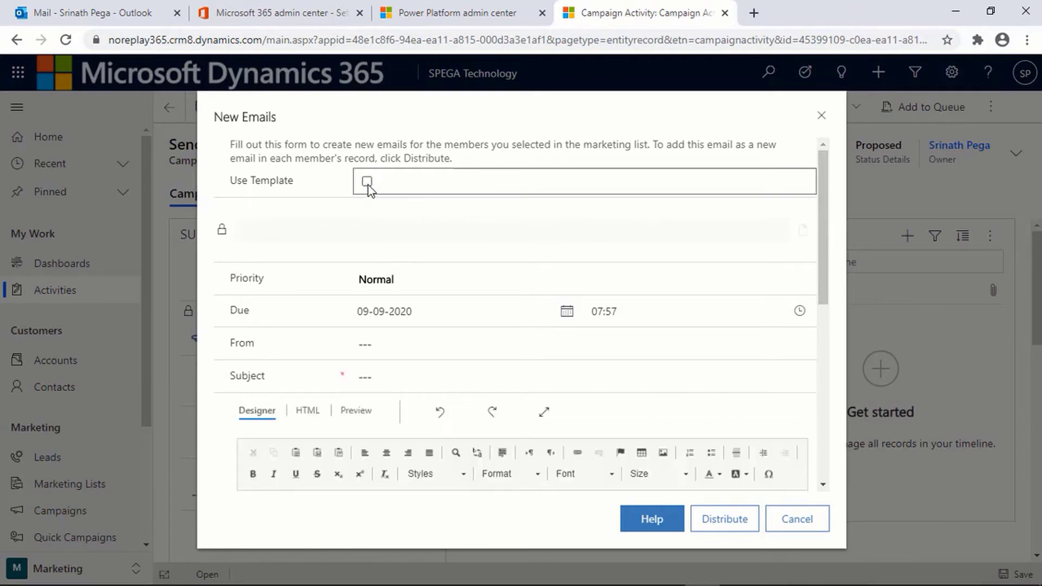
{"action": "scroll", "coordinate": [418, 341], "scroll_direction": "down", "scroll_amount": 1}
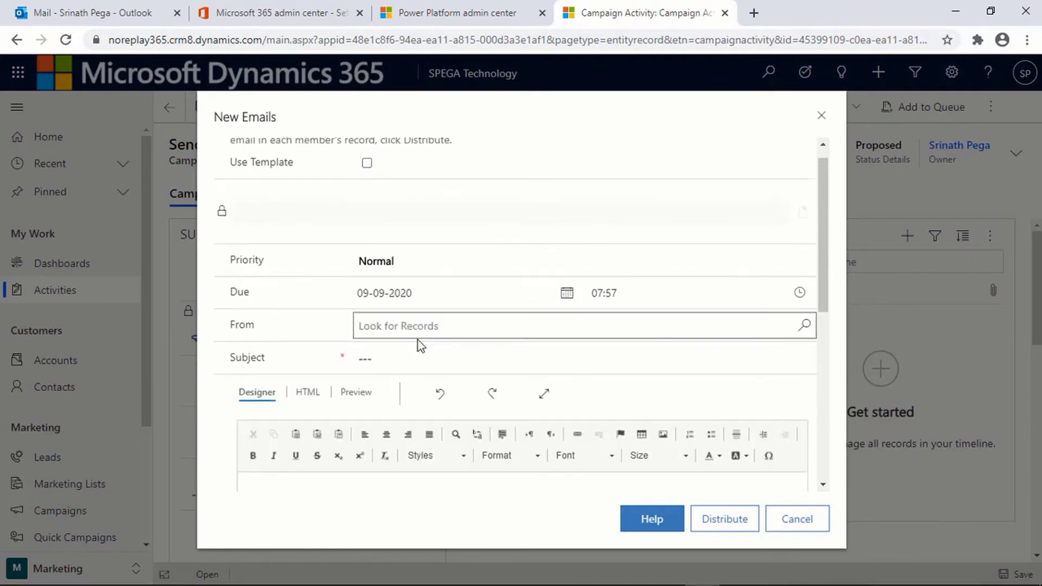
{"action": "scroll", "coordinate": [417, 340], "scroll_direction": "down", "scroll_amount": 2}
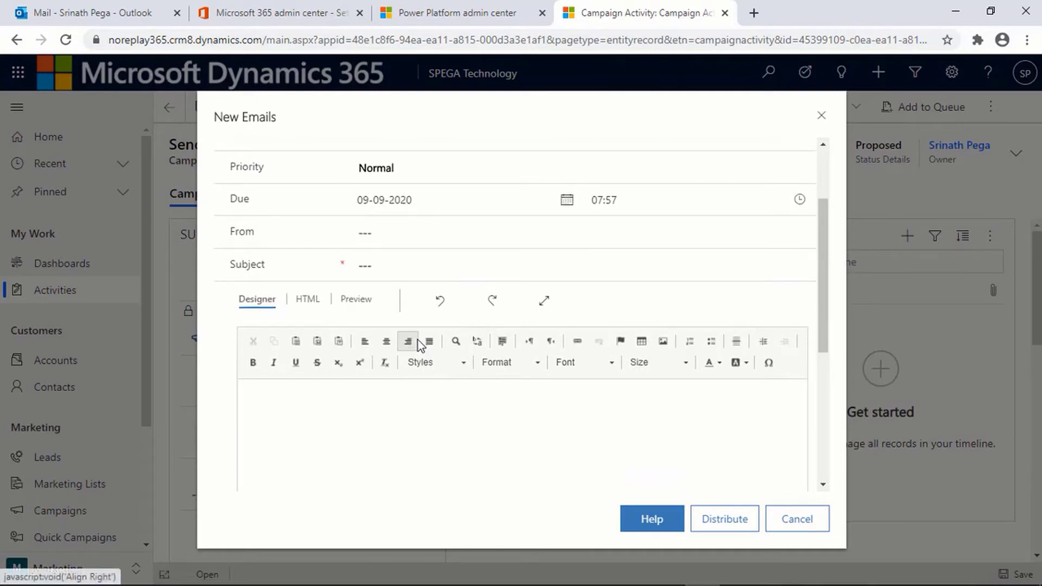
{"action": "scroll", "coordinate": [428, 201], "scroll_direction": "up", "scroll_amount": 2}
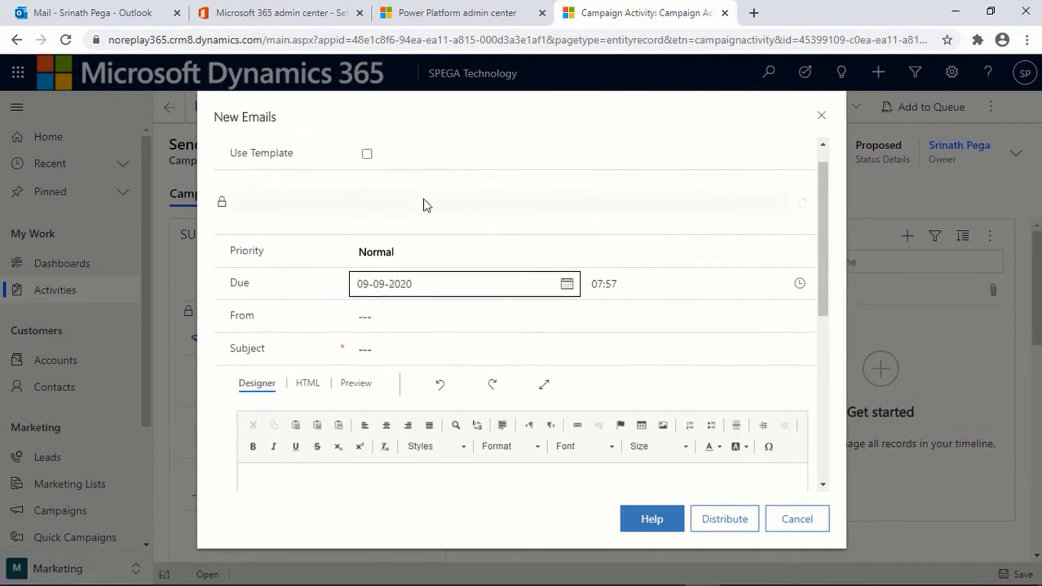
Step: Set High priority, the campaign owner as sender, and subject 'Laptop flash Offer Ends Soon..............'
{"action": "left_click", "coordinate": [423, 253]}
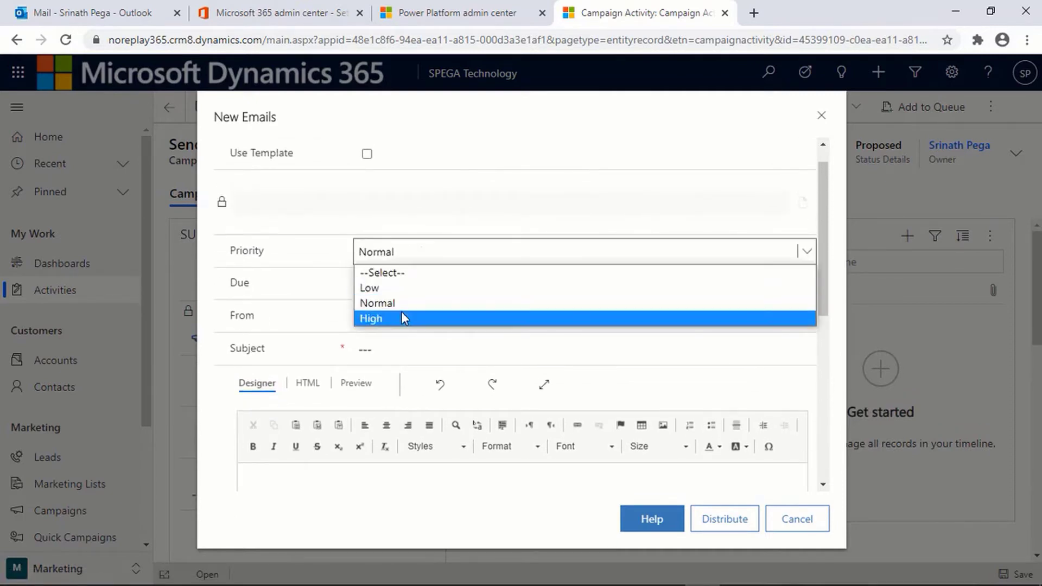
{"action": "left_click", "coordinate": [402, 318]}
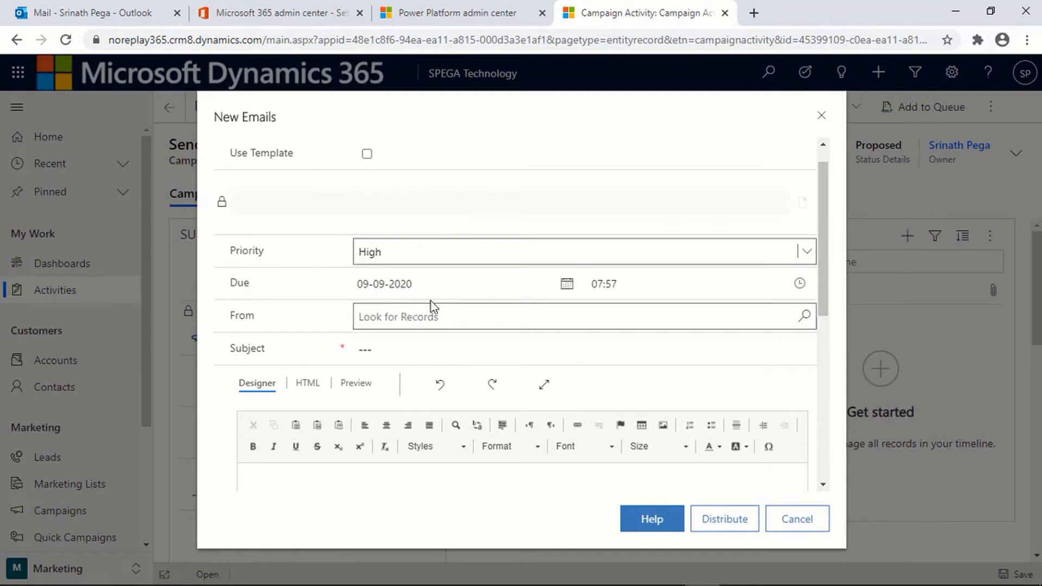
{"action": "left_click", "coordinate": [406, 315]}
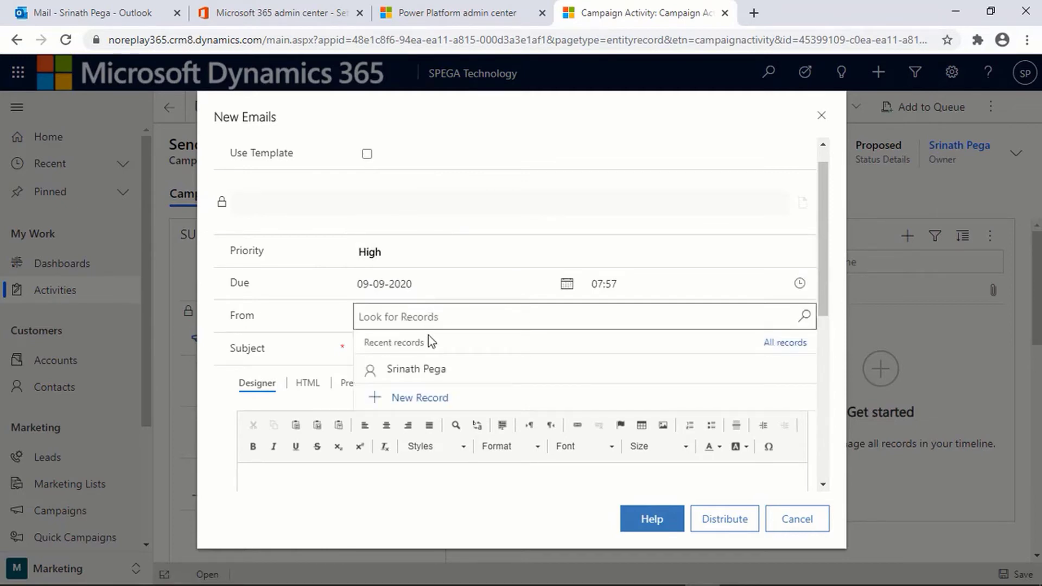
{"action": "left_click", "coordinate": [432, 371]}
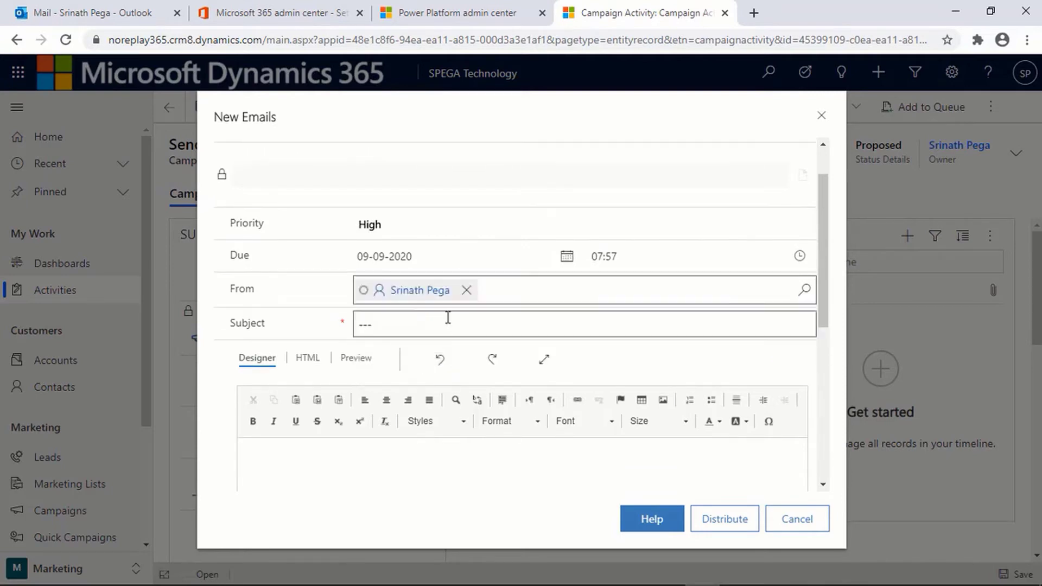
{"action": "left_click", "coordinate": [388, 323]}
{"action": "type", "text": "Laptop flash Offer Ends "}
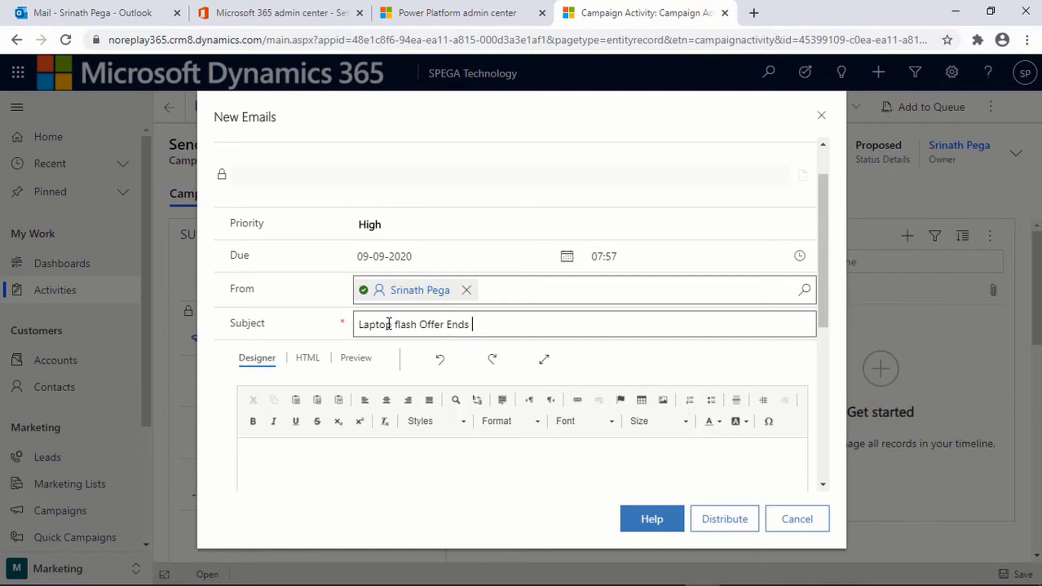
{"action": "type", "text": "Soon.............."}
Step: Type a welcome line and 'Greetings From SPEGA Technology' as the opening lines of the email body
{"action": "left_click", "coordinate": [371, 466]}
{"action": "scroll", "coordinate": [370, 466], "scroll_direction": "down", "scroll_amount": 4}
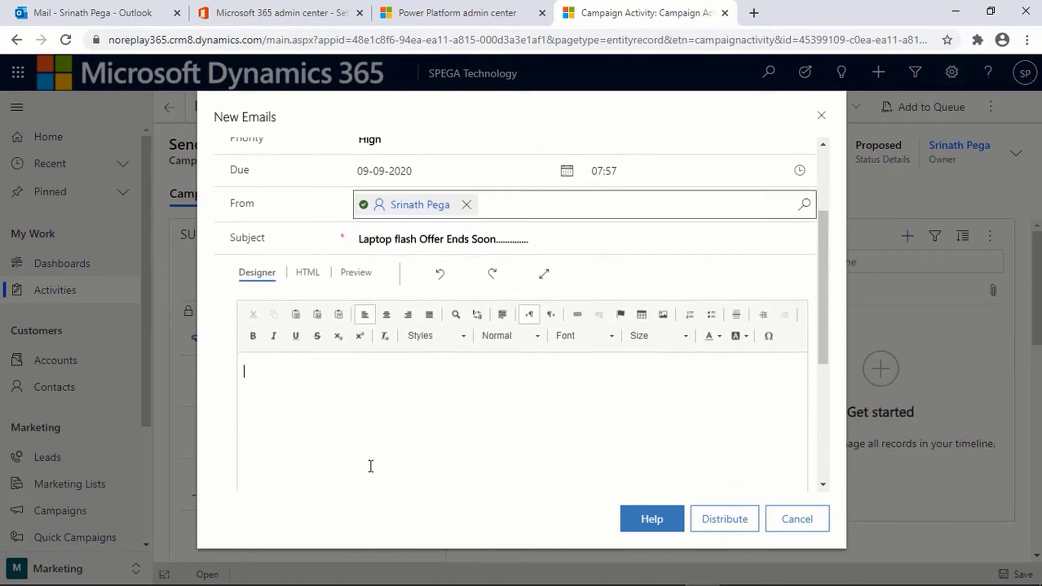
{"action": "scroll", "coordinate": [370, 466], "scroll_direction": "down", "scroll_amount": 1}
{"action": "scroll", "coordinate": [371, 466], "scroll_direction": "up", "scroll_amount": 2}
{"action": "scroll", "coordinate": [370, 466], "scroll_direction": "up", "scroll_amount": 1}
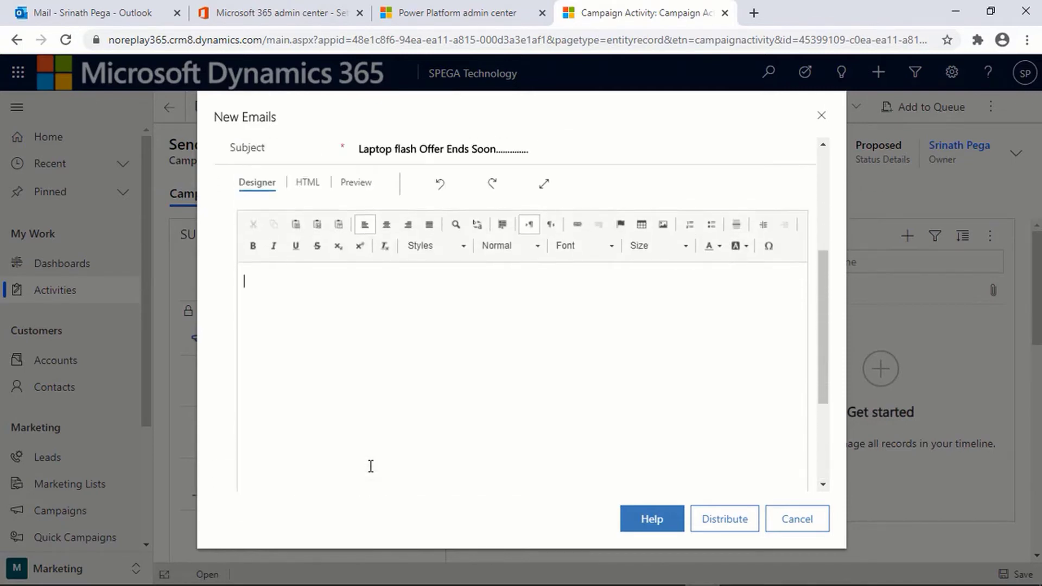
{"action": "scroll", "coordinate": [448, 395], "scroll_direction": "up", "scroll_amount": 3}
{"action": "scroll", "coordinate": [448, 394], "scroll_direction": "down", "scroll_amount": 2}
{"action": "left_click", "coordinate": [448, 395]}
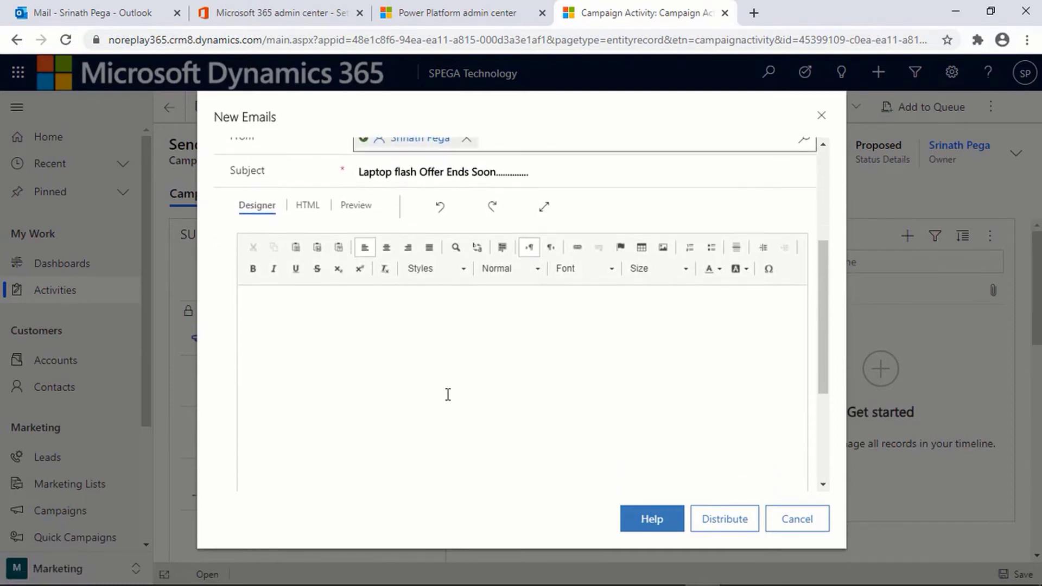
{"action": "type", "text": "Welcom"}
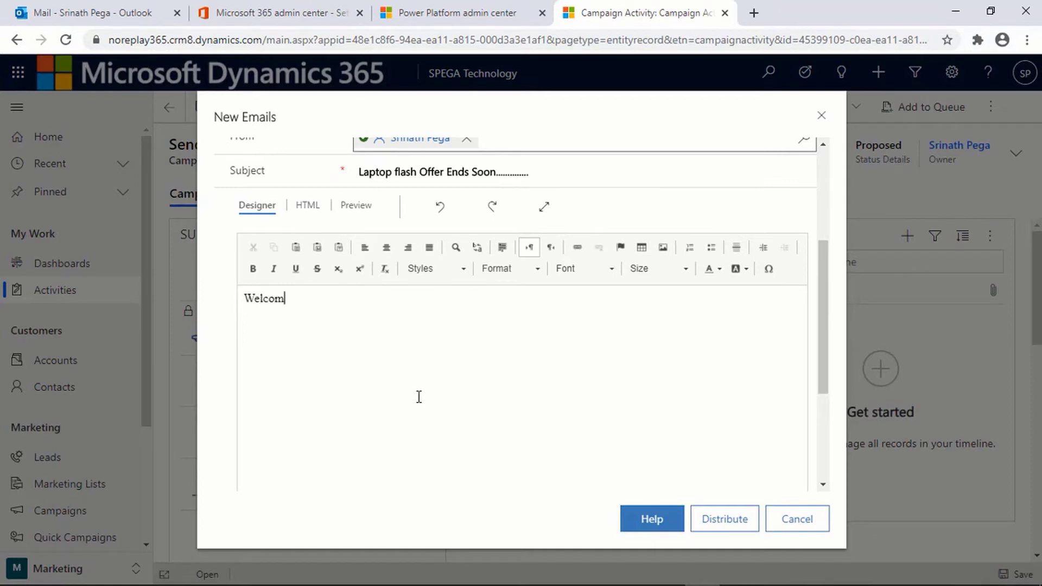
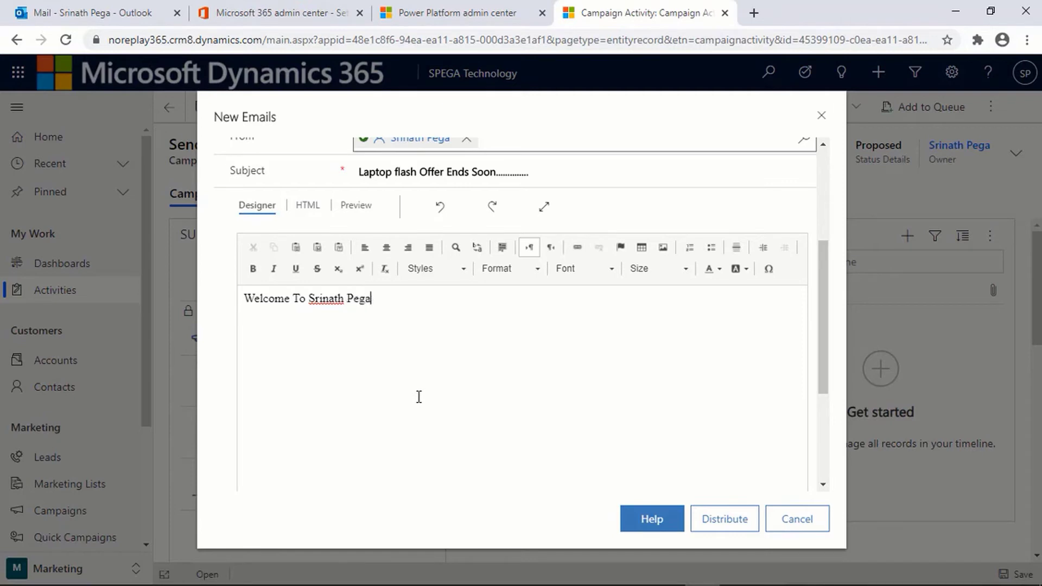
{"action": "type", "text": " !!"}
{"action": "key", "text": "Return"}
{"action": "type", "text": "Greetings From "}
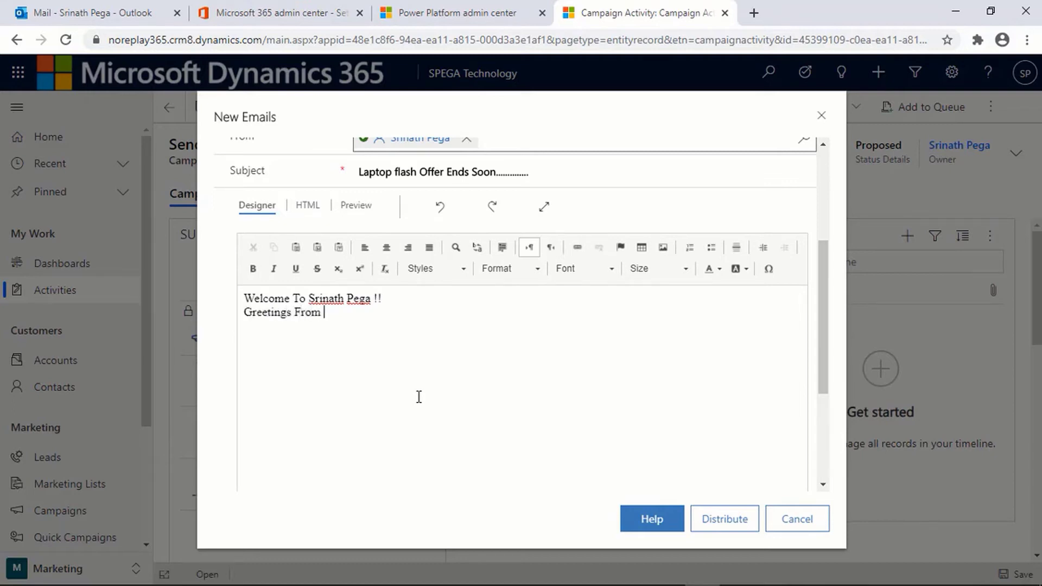
{"action": "type", "text": "SPEGA Technolo"}
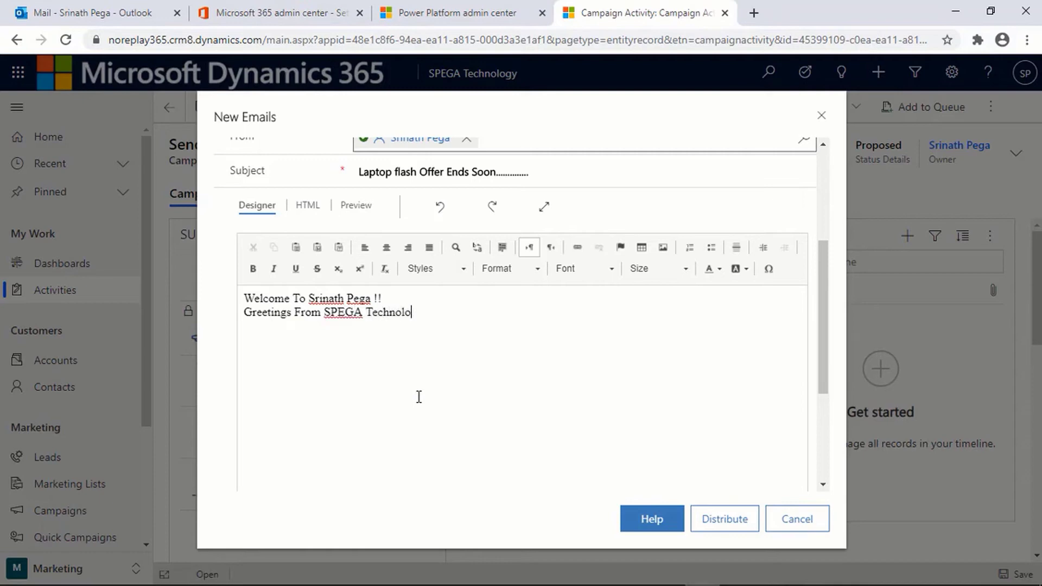
{"action": "type", "text": "gy"}
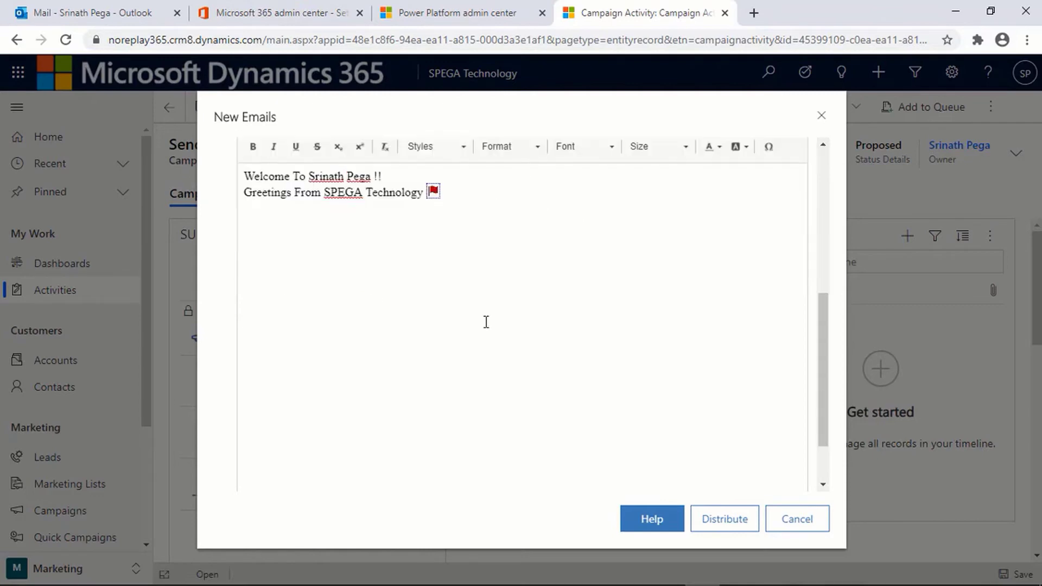
{"action": "scroll", "coordinate": [484, 318], "scroll_direction": "up", "scroll_amount": 1}
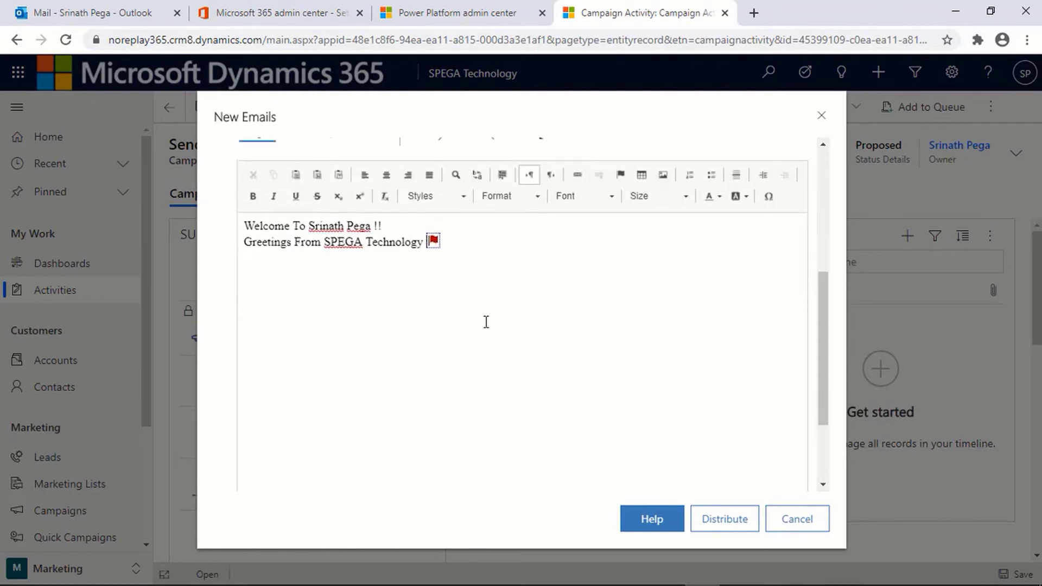
Step: Add the line 'Laptop Flash Sale Ends Soon......!!!!' below the greeting
{"action": "left_click", "coordinate": [454, 241]}
{"action": "key", "text": "Return"}
{"action": "type", "text": "Laptop"}
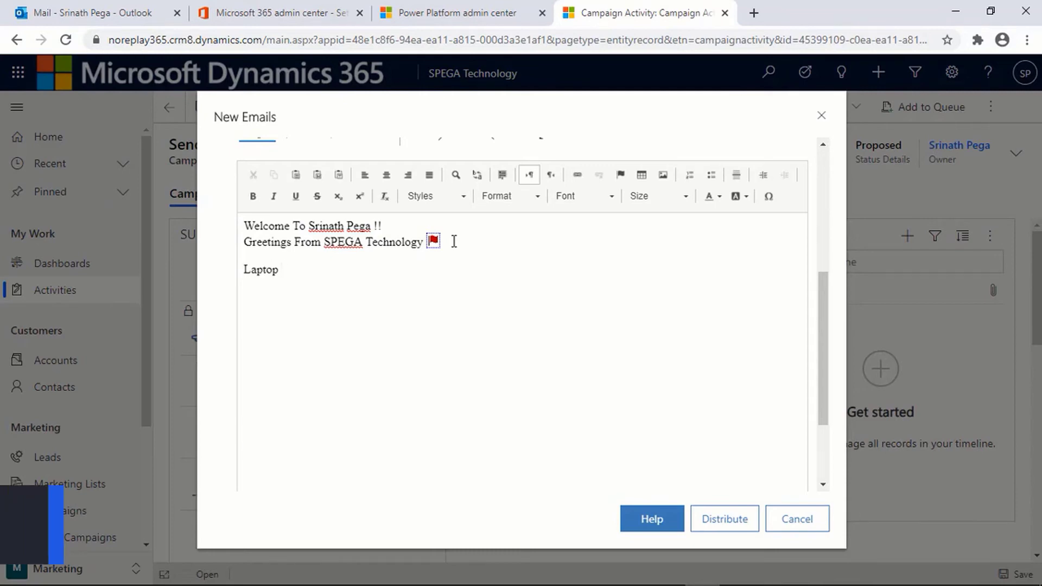
{"action": "type", "text": " Fl"}
{"action": "type", "text": "as"}
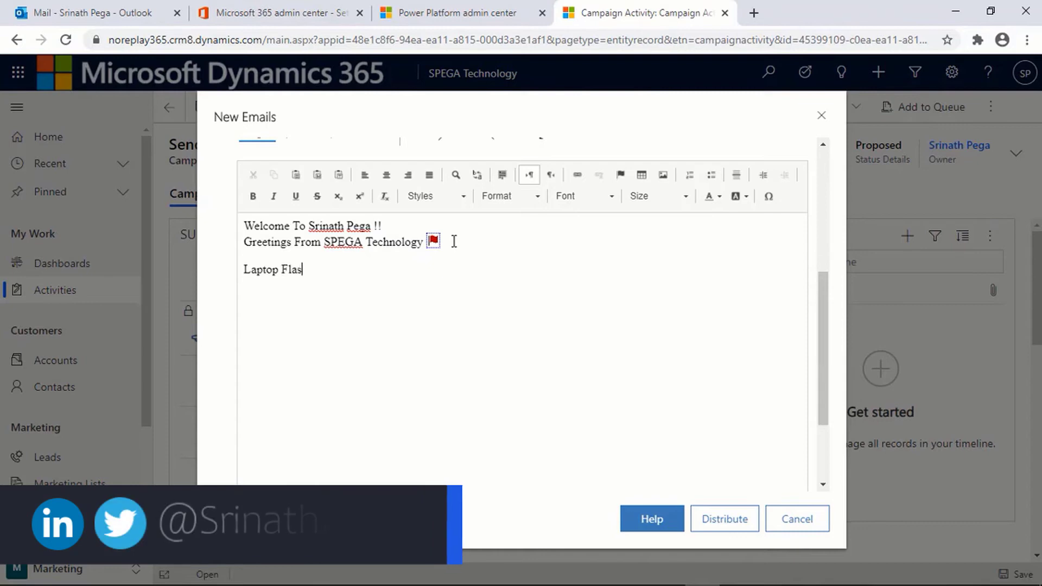
{"action": "type", "text": "h Sa"}
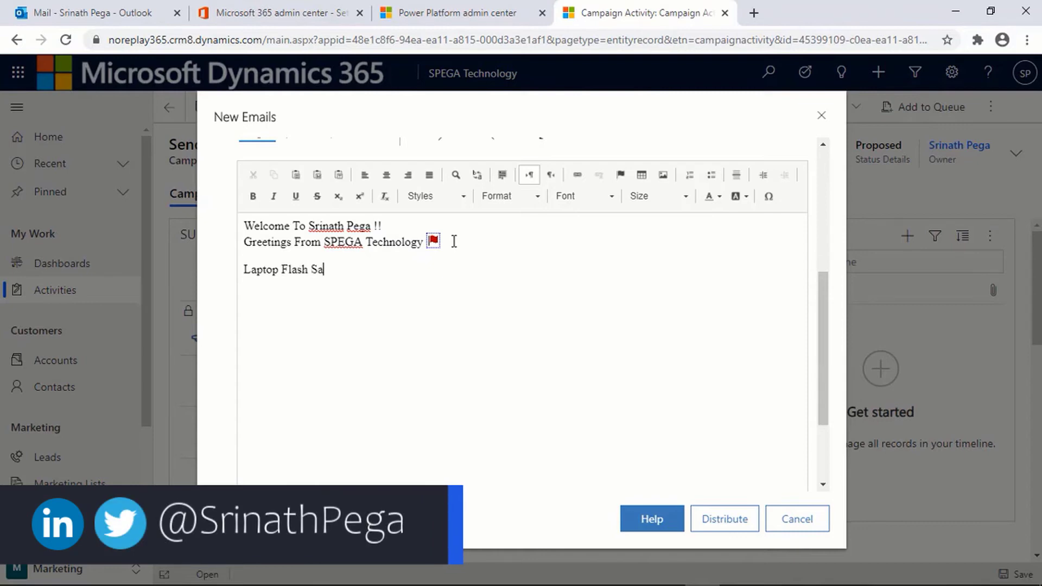
{"action": "type", "text": "le Ends Soo"}
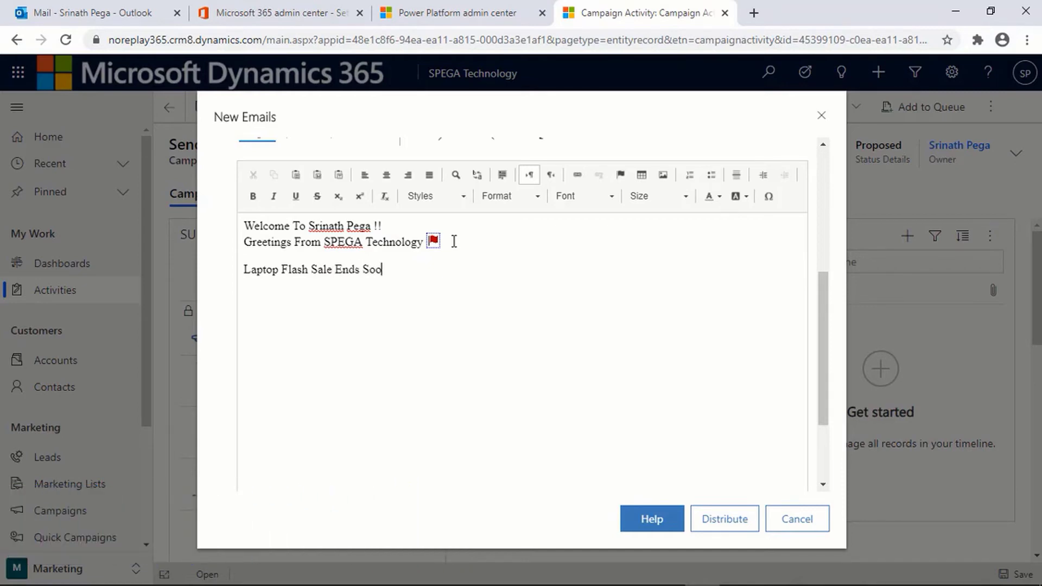
{"action": "type", "text": "n......!!!!"}
Step: Sign off with 'Thanks & Regards,' and 'SPEGA Technology' on separate lines
{"action": "key", "text": "Return"}
{"action": "type", "text": "Thanks"}
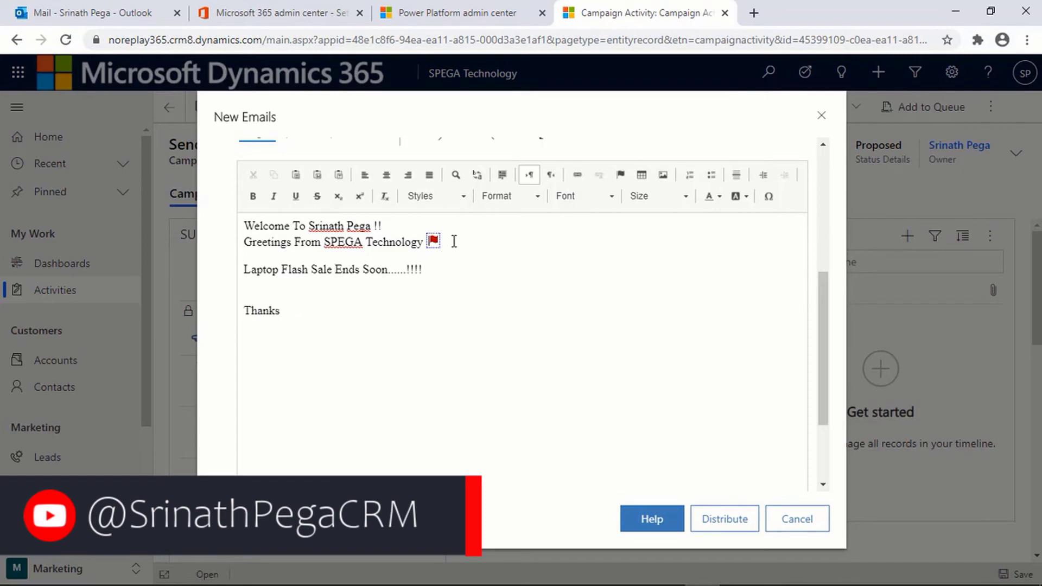
{"action": "type", "text": " & "}
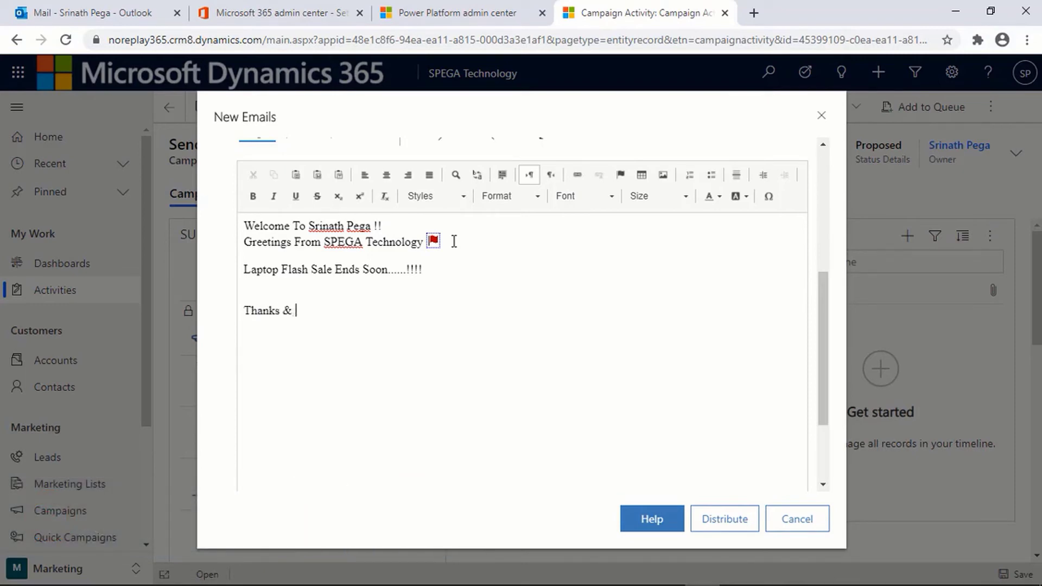
{"action": "type", "text": "Regards,"}
{"action": "key", "text": "Return"}
{"action": "type", "text": "SPEG"}
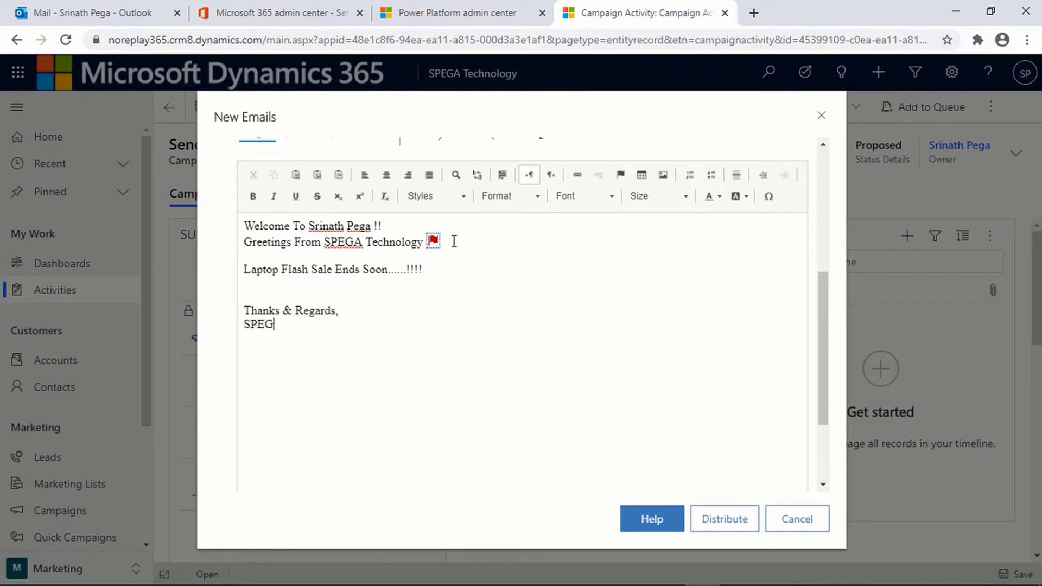
{"action": "type", "text": "A Technology"}
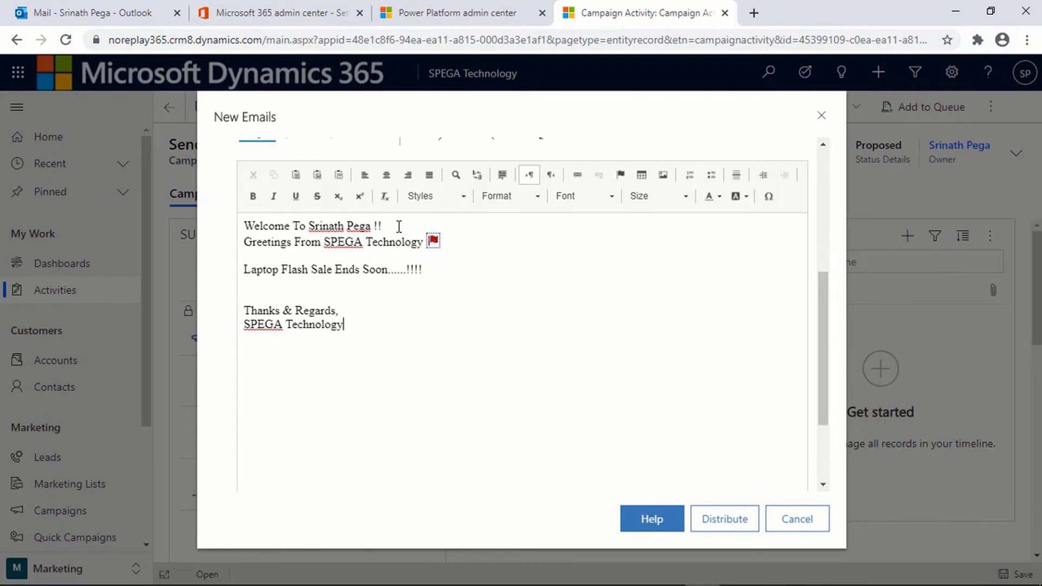
Step: Center the greeting and sale lines, and make the two greeting lines bold at size 18
{"action": "left_click_drag", "start_coordinate": [456, 269], "coordinate": [239, 223]}
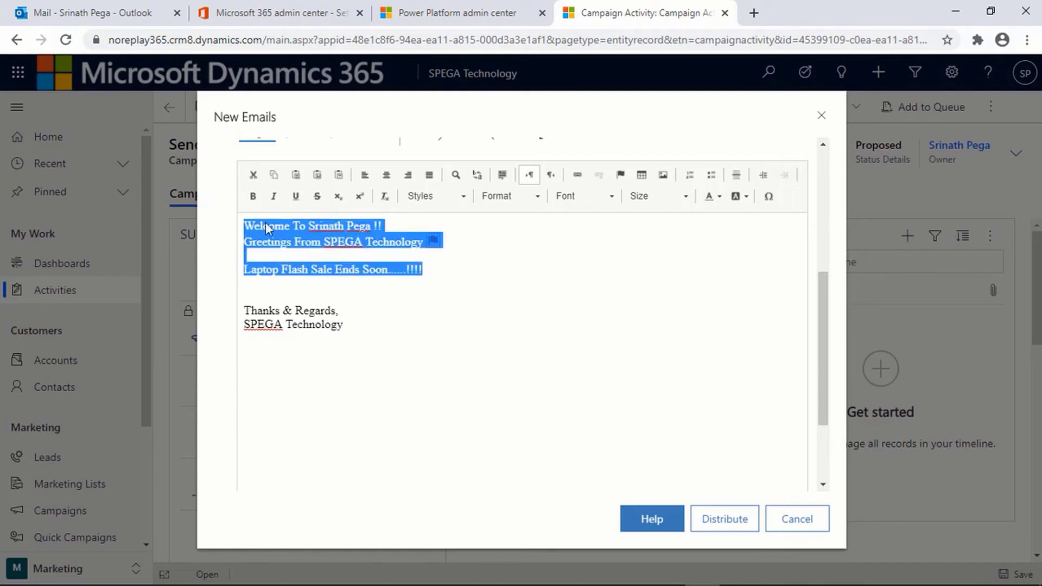
{"action": "left_click", "coordinate": [387, 175]}
{"action": "left_click_drag", "start_coordinate": [633, 242], "coordinate": [433, 225]}
{"action": "left_click", "coordinate": [253, 195]}
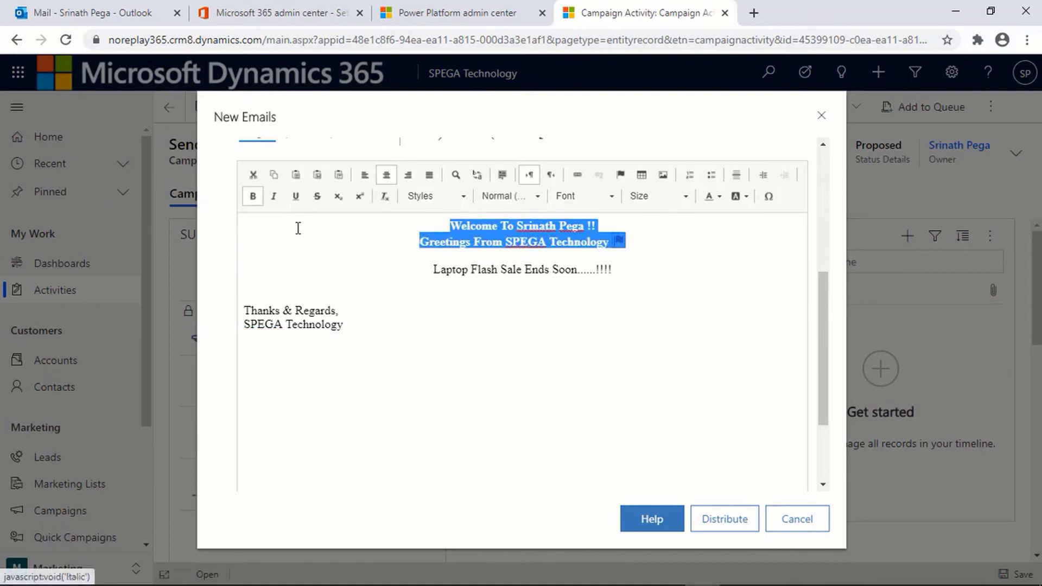
{"action": "left_click", "coordinate": [671, 196]}
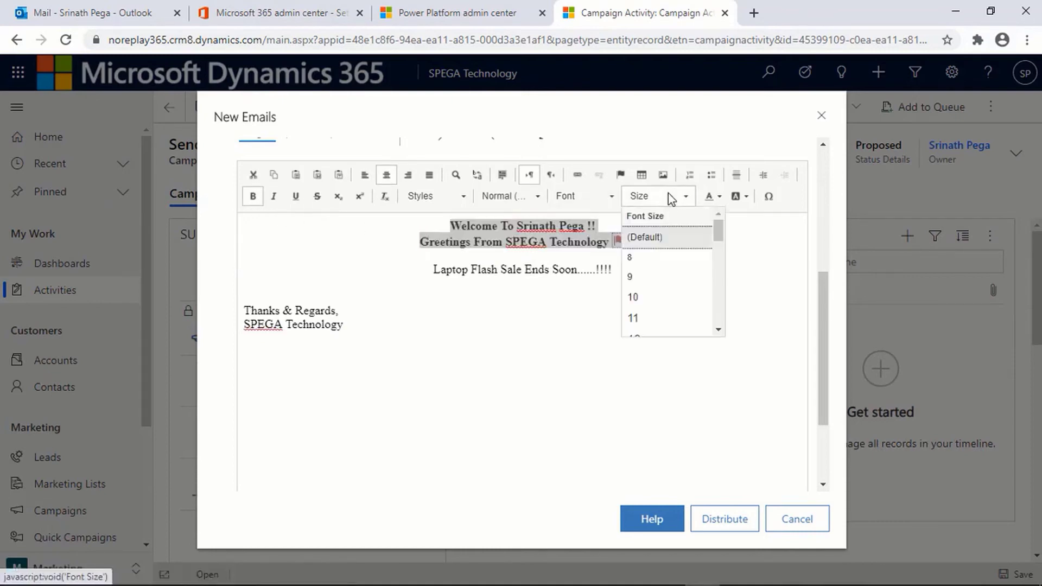
{"action": "scroll", "coordinate": [661, 321], "scroll_direction": "down", "scroll_amount": 2}
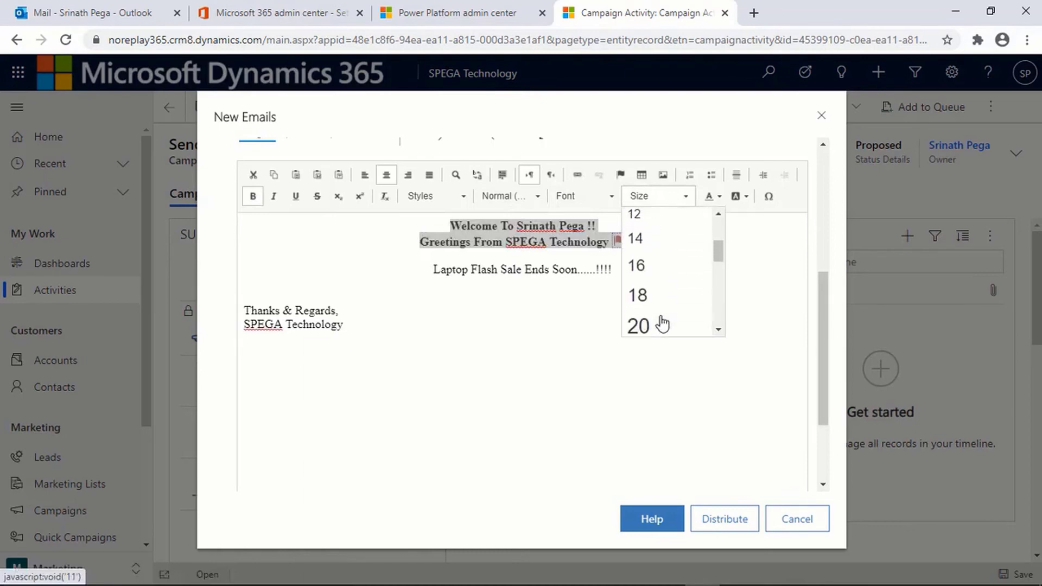
{"action": "left_click", "coordinate": [649, 296]}
Step: Bring up the Distribute Email Messages dialog for the finished offer email
{"action": "left_click", "coordinate": [649, 287]}
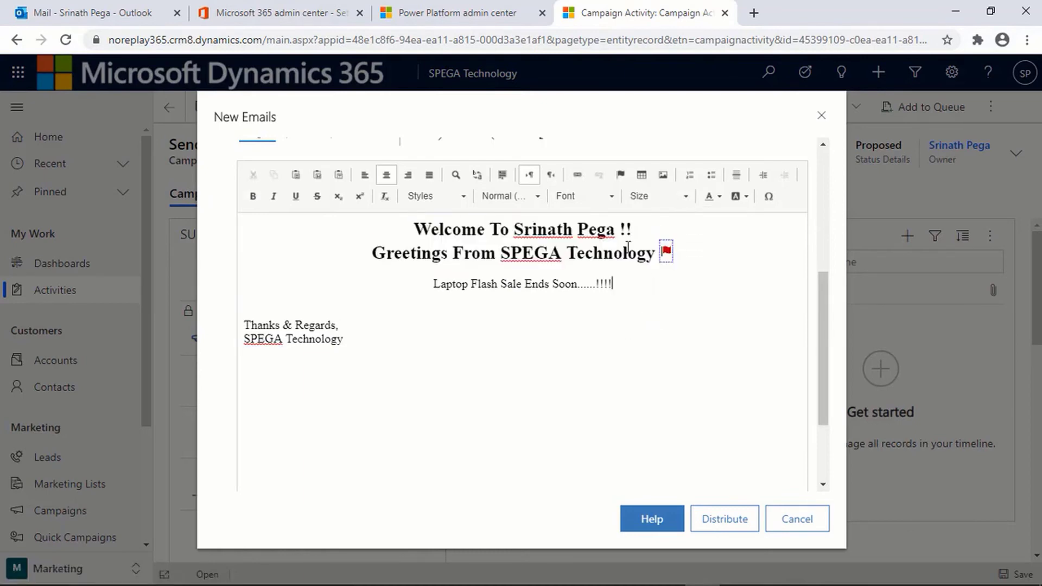
{"action": "scroll", "coordinate": [713, 417], "scroll_direction": "up", "scroll_amount": 4}
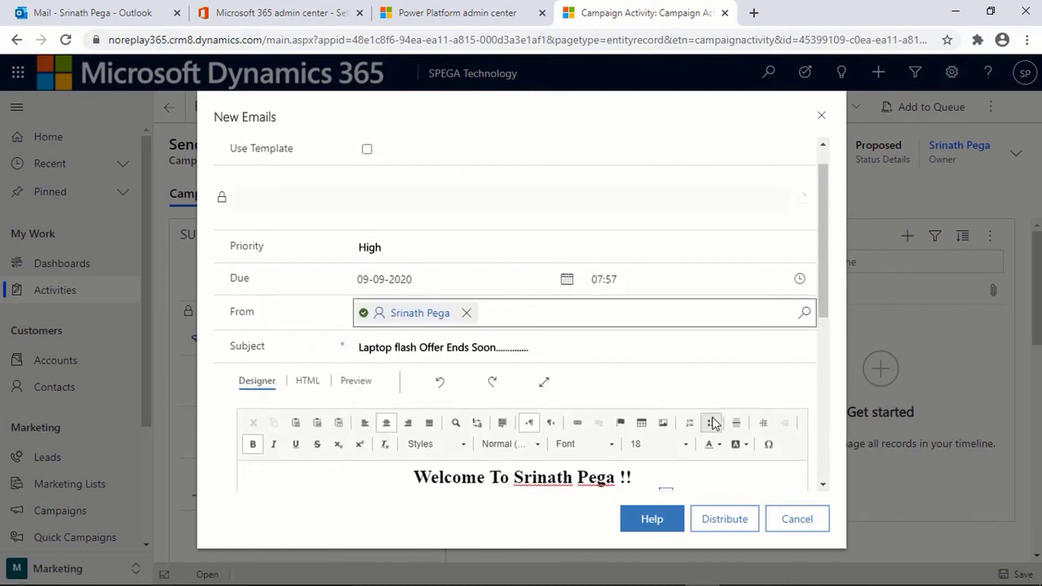
{"action": "scroll", "coordinate": [713, 418], "scroll_direction": "down", "scroll_amount": 4}
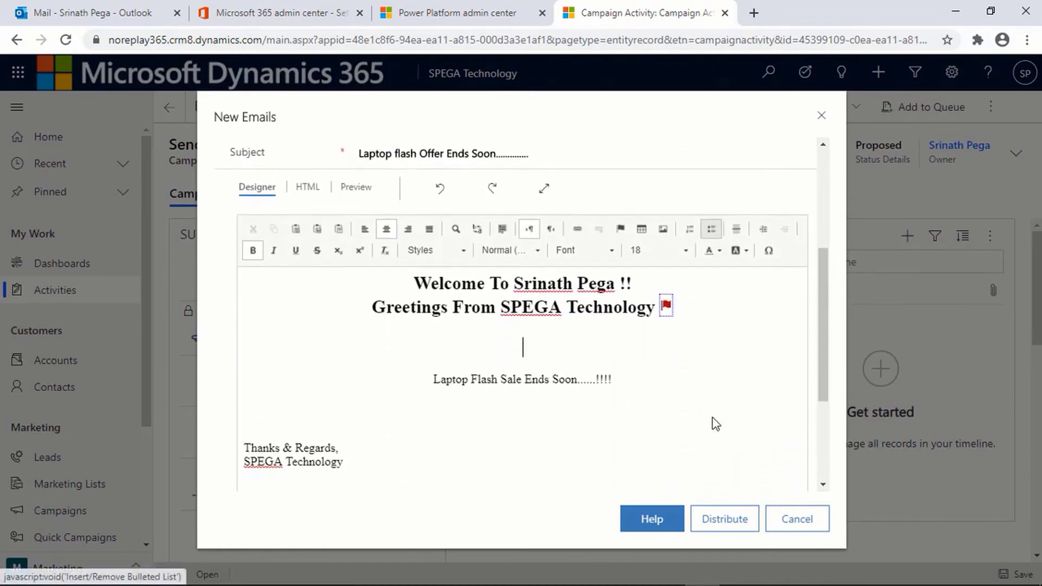
{"action": "scroll", "coordinate": [715, 424], "scroll_direction": "down", "scroll_amount": 2}
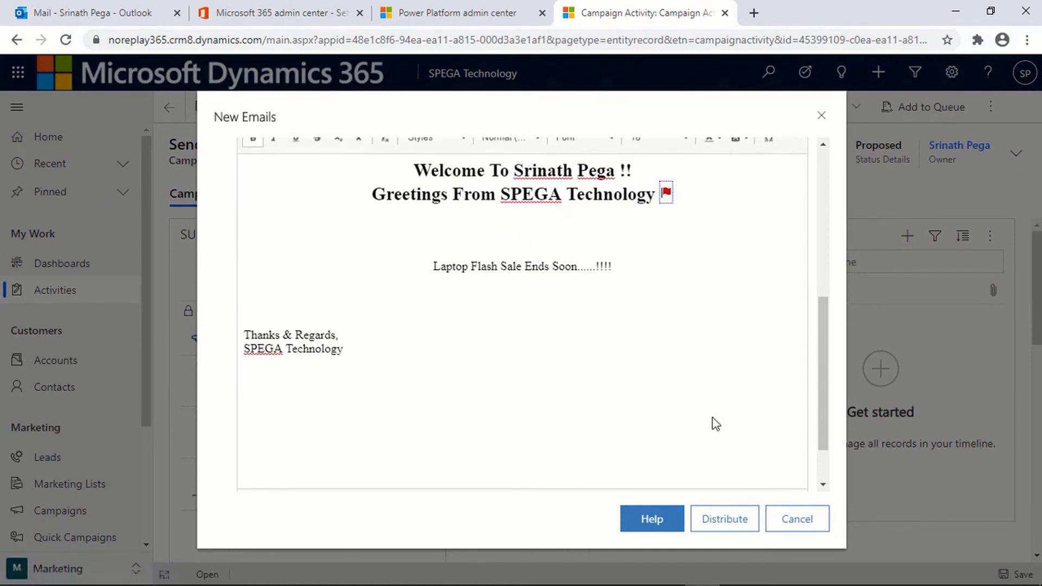
{"action": "left_click", "coordinate": [726, 522]}
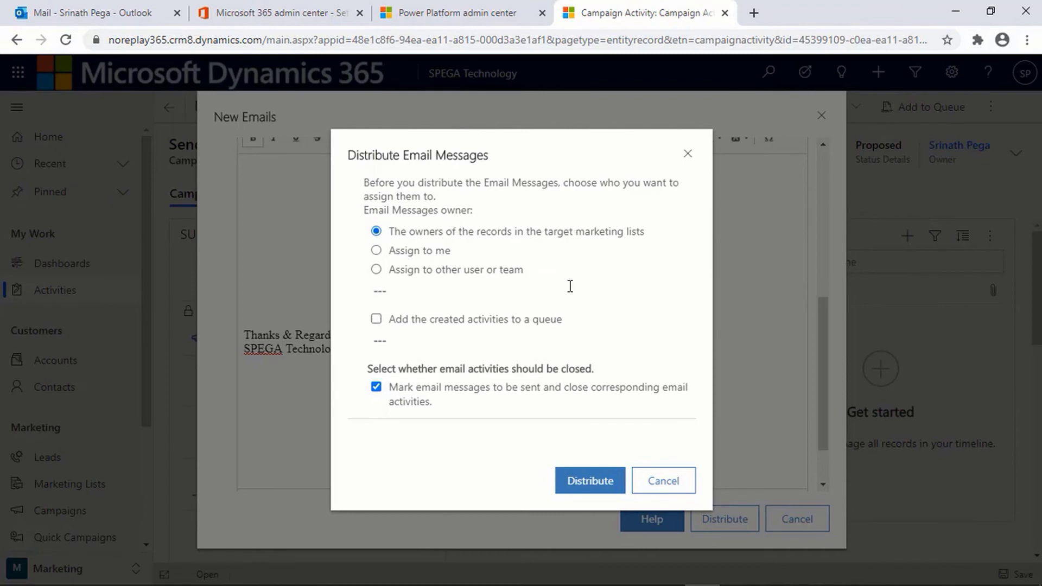
Step: Confirm distribution of the offer emails and open the Laptop Selling Campaign record
{"action": "left_click", "coordinate": [591, 488]}
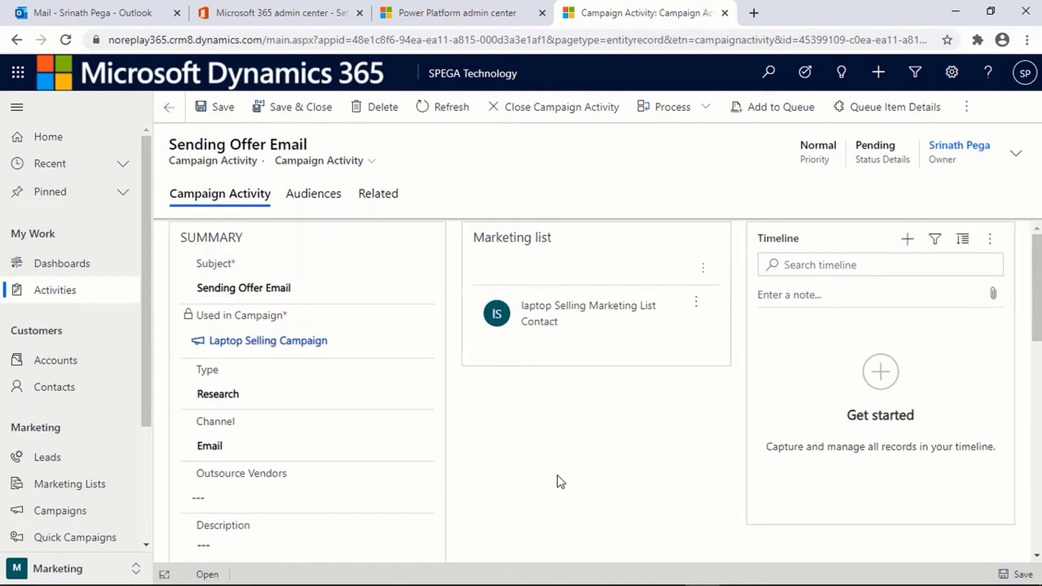
{"action": "left_click", "coordinate": [265, 350]}
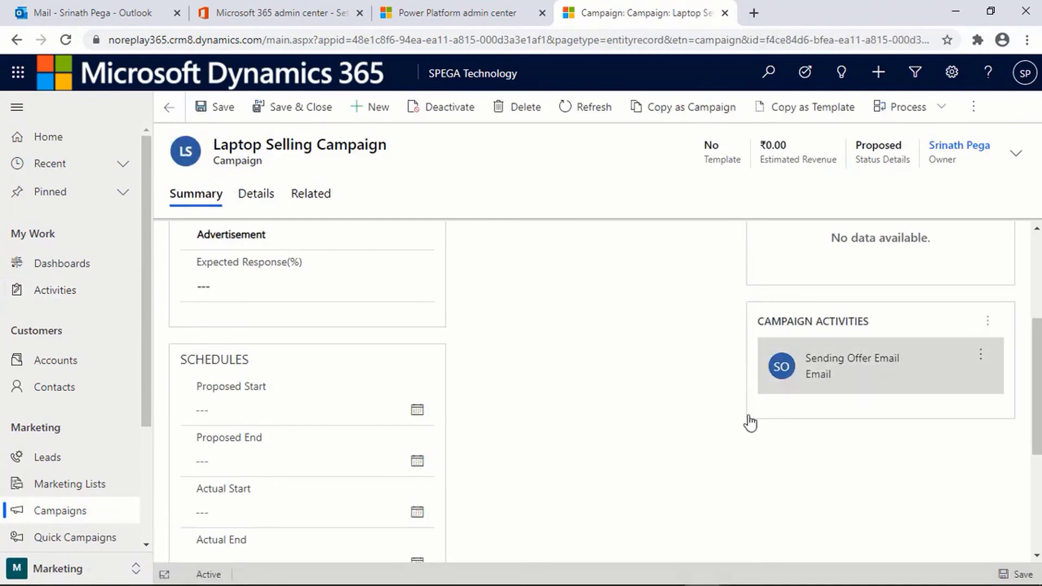
Step: Switch to Outlook to view the received 'Laptop flash Offer Ends Soon' email
{"action": "key", "text": "alt+Tab"}
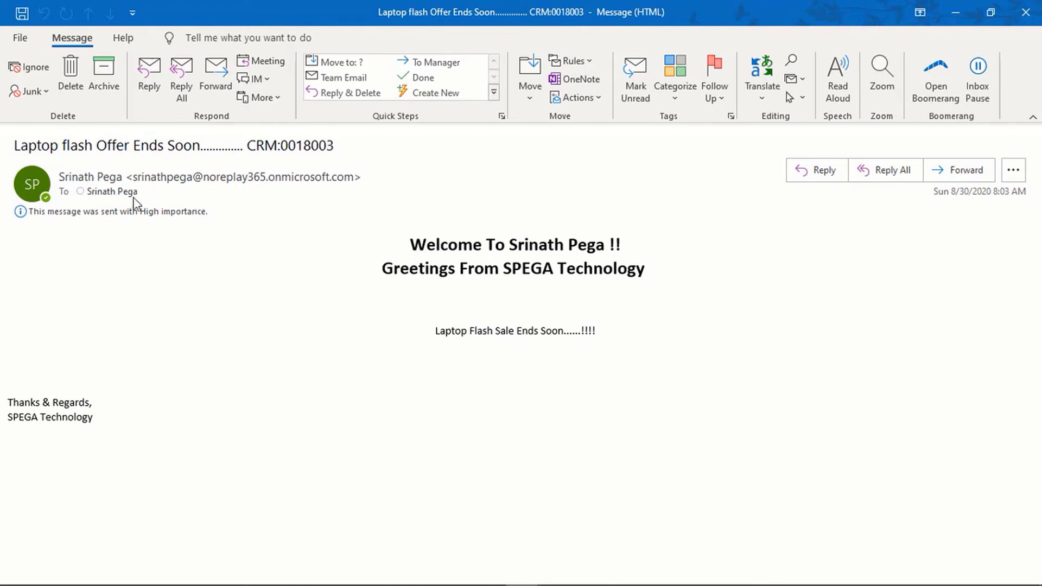
Step: Send an Interested reply ('Intrested .') to the 'Laptop flash Offer Ends Soon' email
{"action": "mouse_move", "coordinate": [118, 193]}
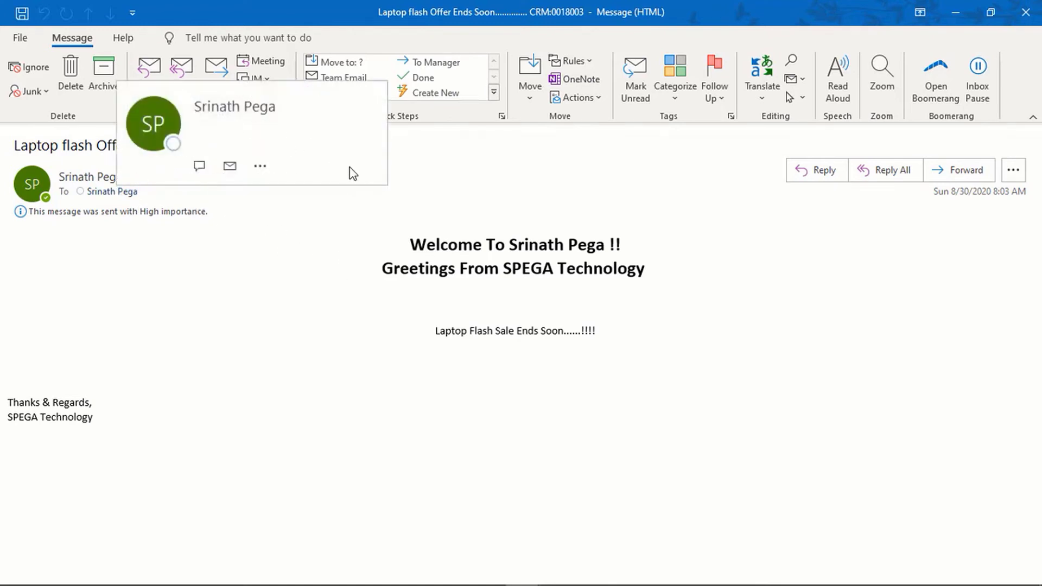
{"action": "mouse_move", "coordinate": [361, 173]}
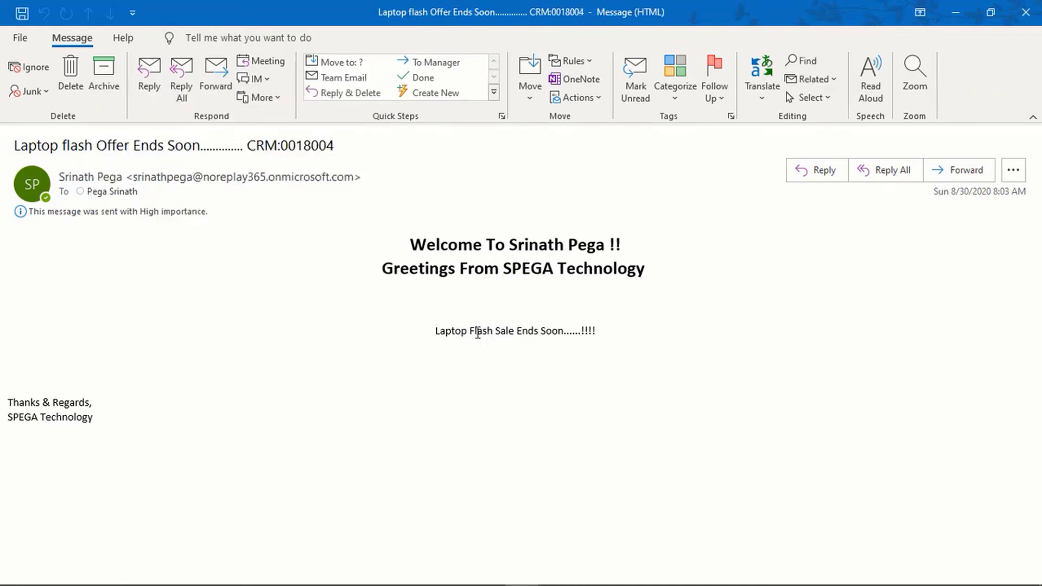
{"action": "left_click", "coordinate": [815, 172]}
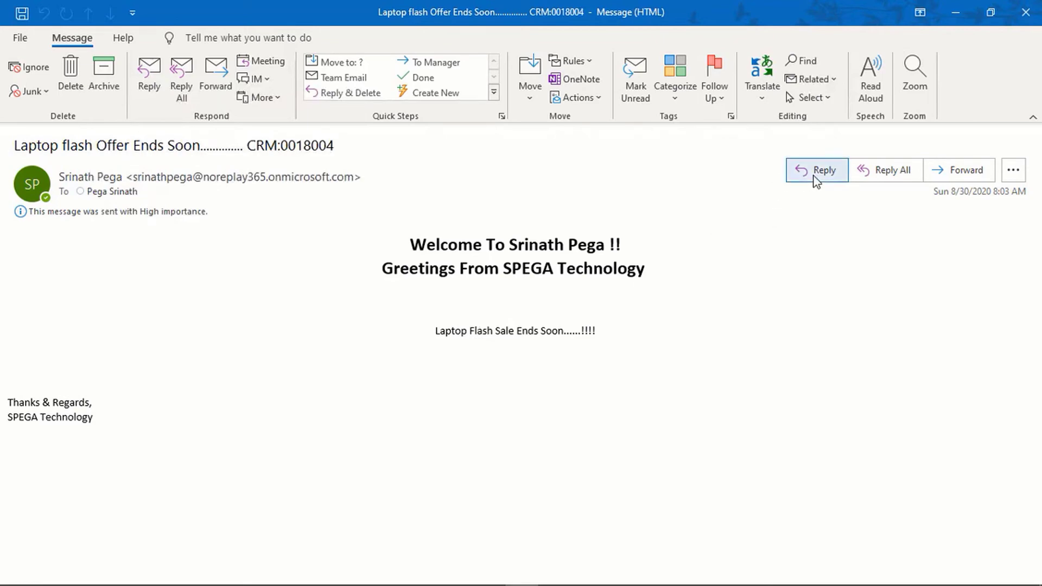
{"action": "type", "text": "I"}
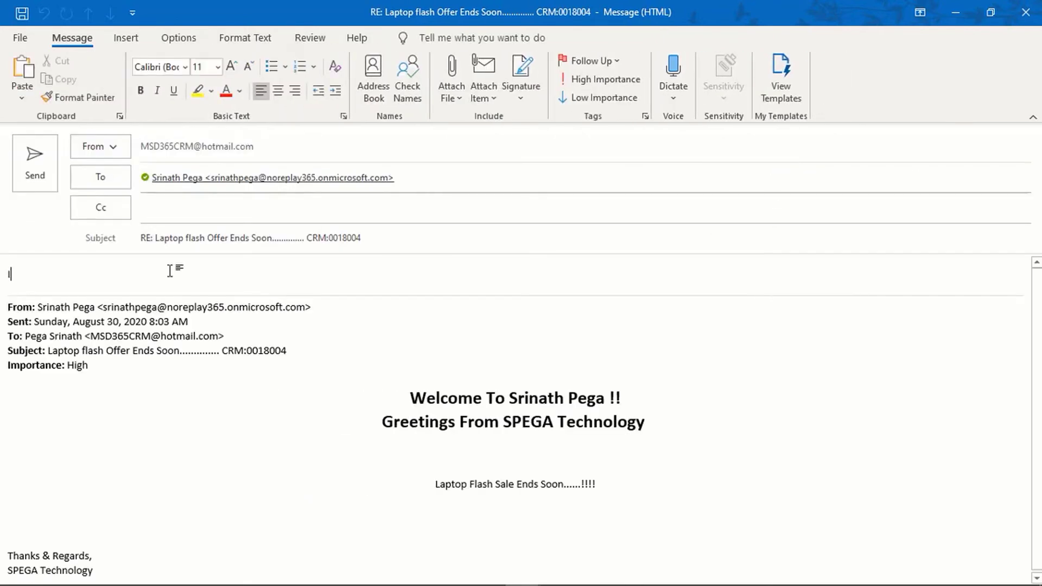
{"action": "type", "text": "ntrested ."}
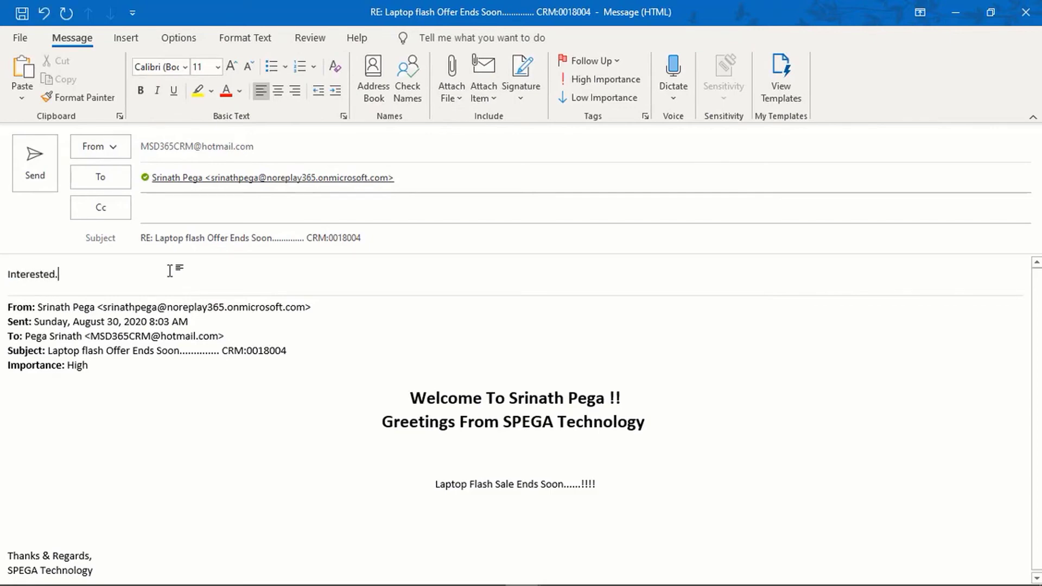
{"action": "left_click", "coordinate": [36, 172]}
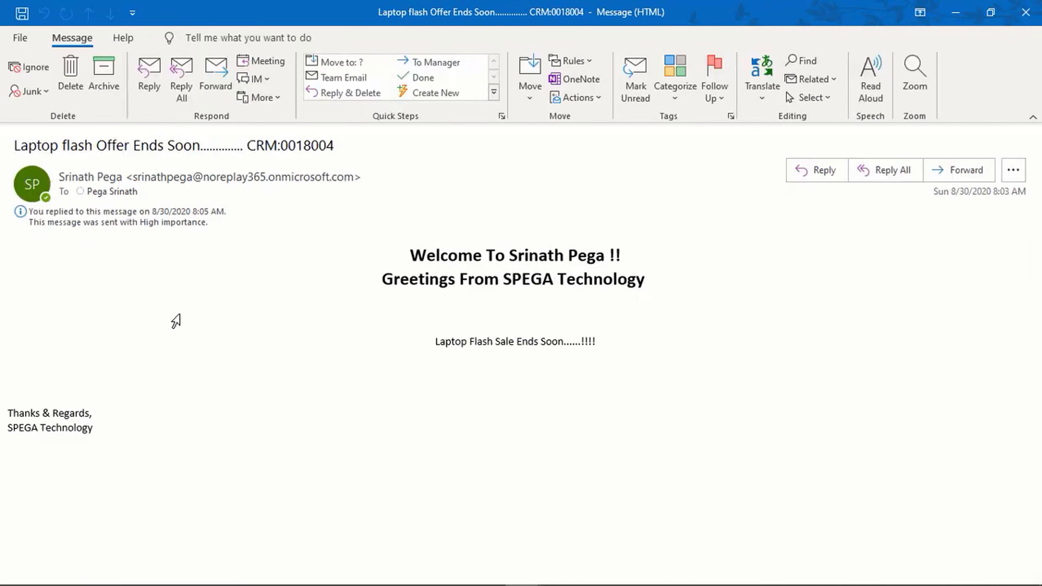
Step: Reply 'Not Interested' to the other laptop offer email, send it, and close the message
{"action": "key", "text": "alt+Tab"}
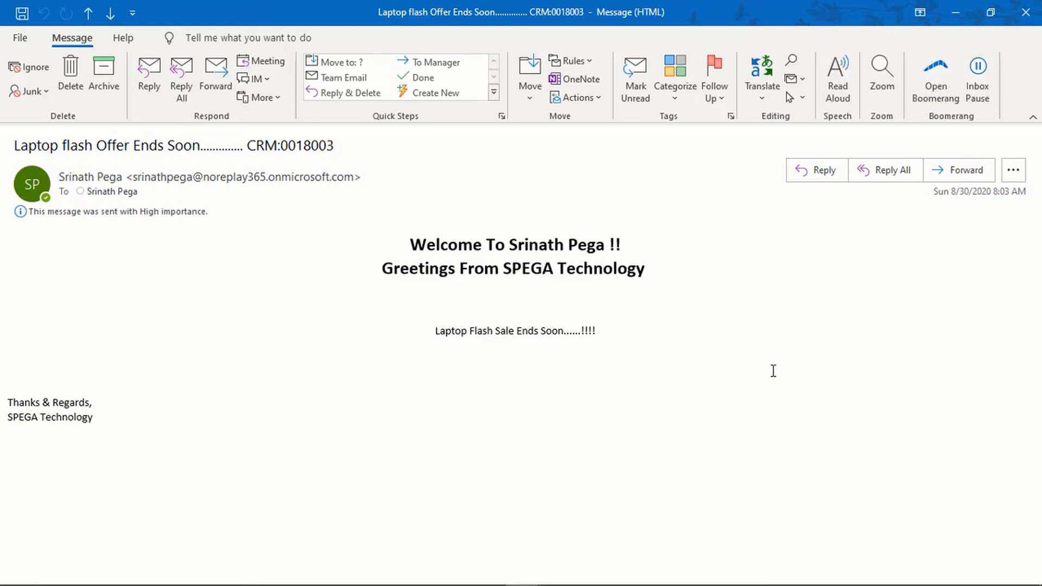
{"action": "left_click", "coordinate": [816, 178]}
{"action": "type", "text": "Not "}
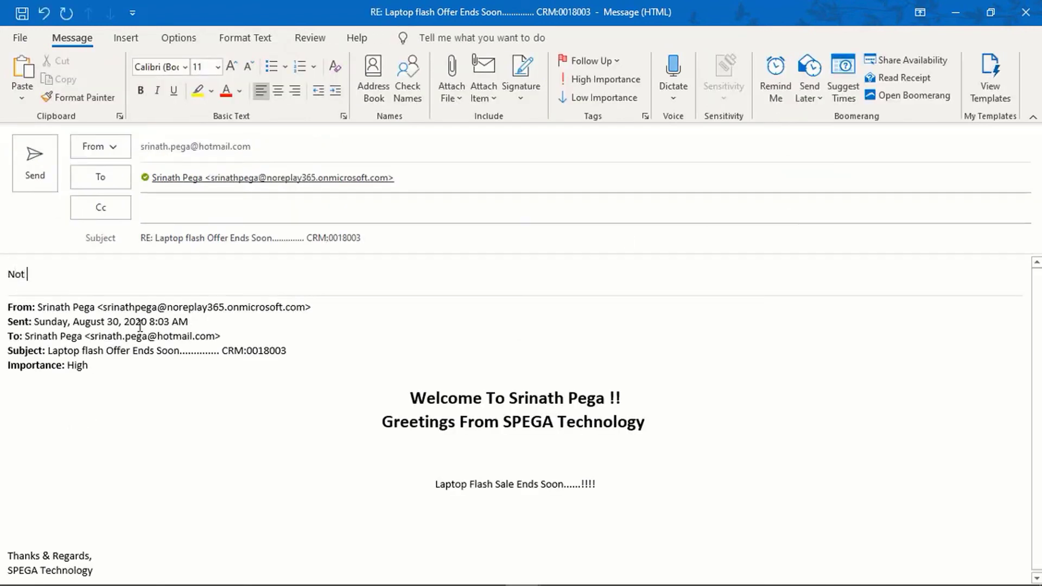
{"action": "type", "text": "Interested"}
{"action": "left_click", "coordinate": [34, 163]}
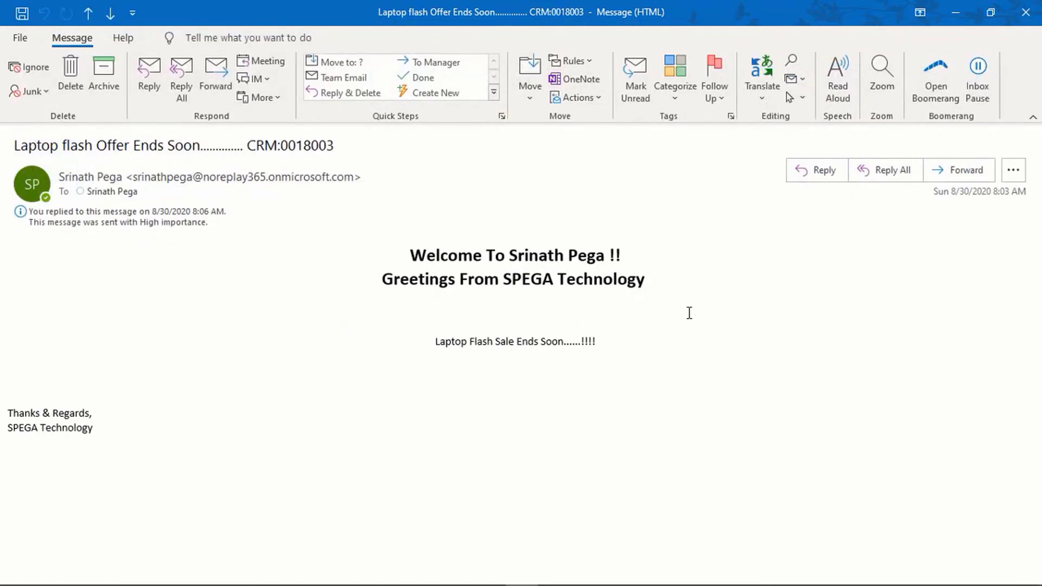
{"action": "left_click", "coordinate": [1025, 12]}
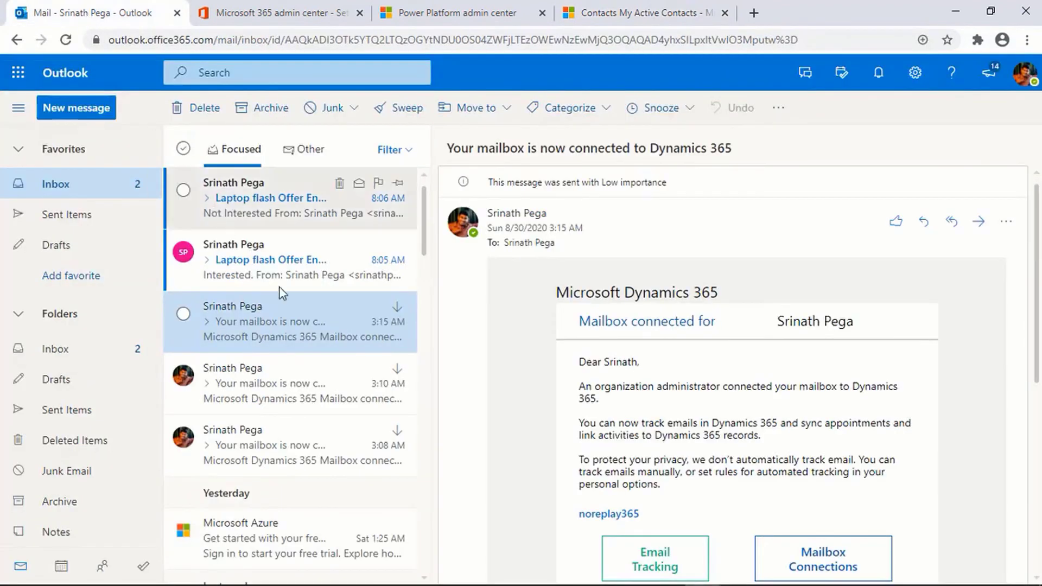
Step: Open both 'Laptop flash Offer' reply conversations, expand their original messages, then return to Dynamics 365
{"action": "left_click", "coordinate": [253, 218]}
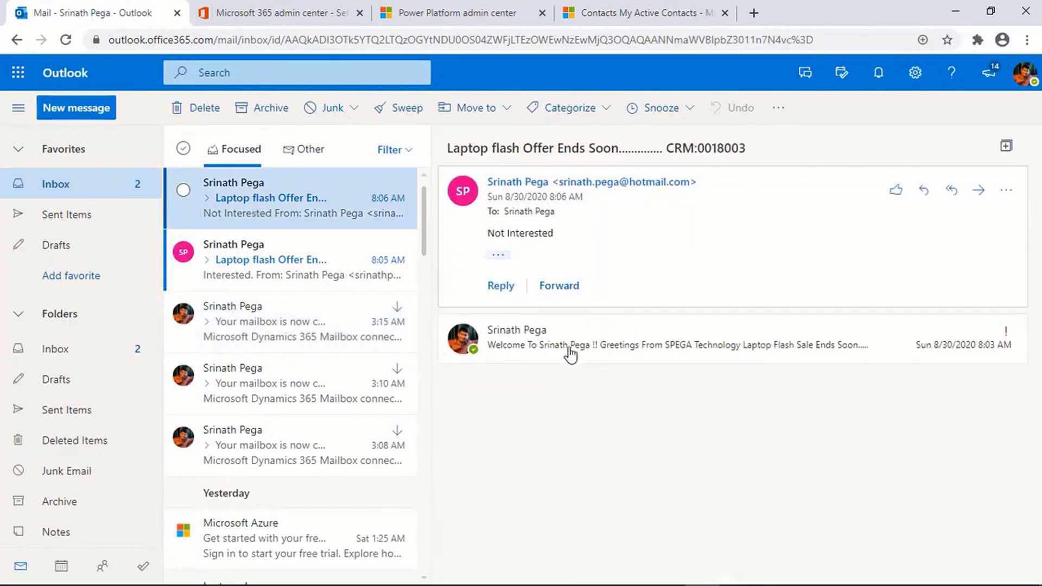
{"action": "left_click", "coordinate": [597, 354]}
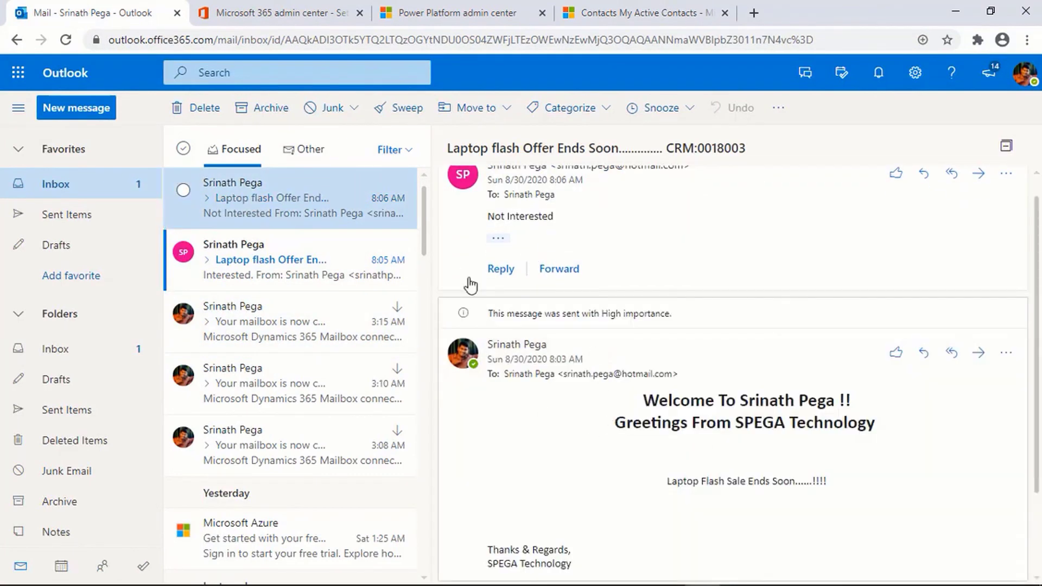
{"action": "left_click", "coordinate": [295, 261]}
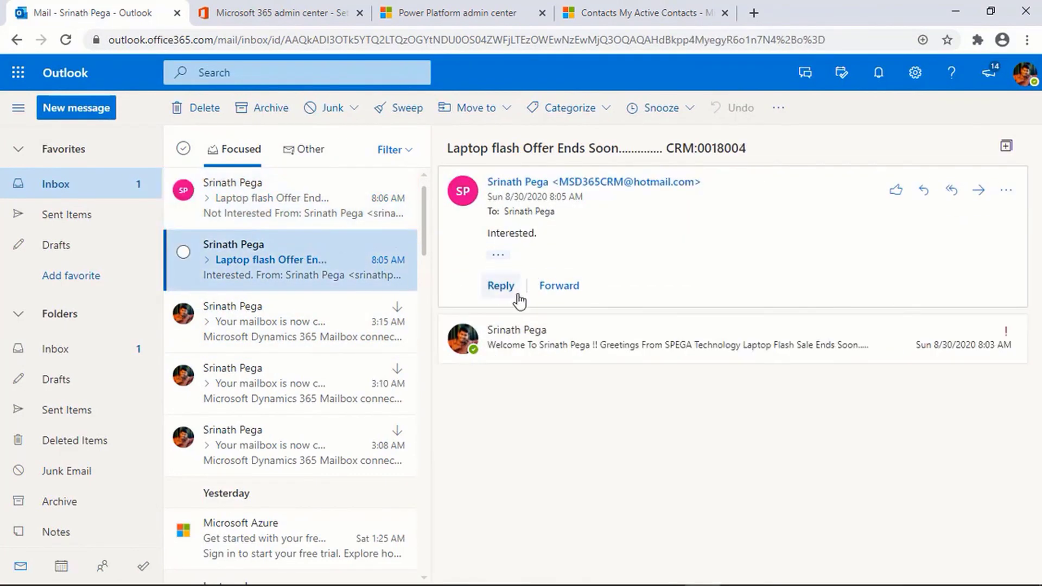
{"action": "left_click", "coordinate": [564, 361]}
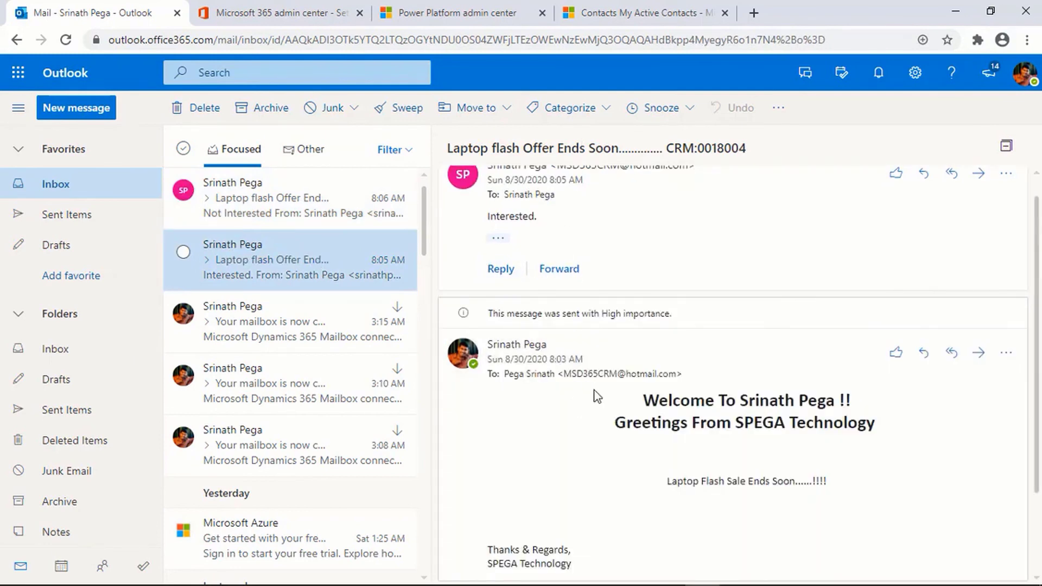
{"action": "left_click", "coordinate": [624, 11]}
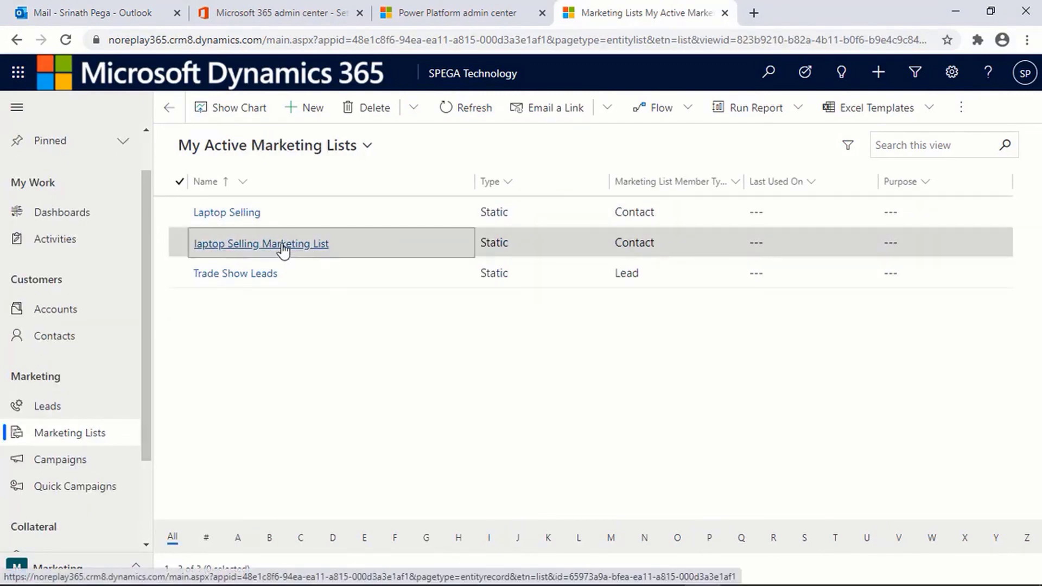
Step: Via laptop Selling Marketing List, open Laptop Selling Campaign's Details and refresh its Responses list
{"action": "left_click", "coordinate": [282, 250]}
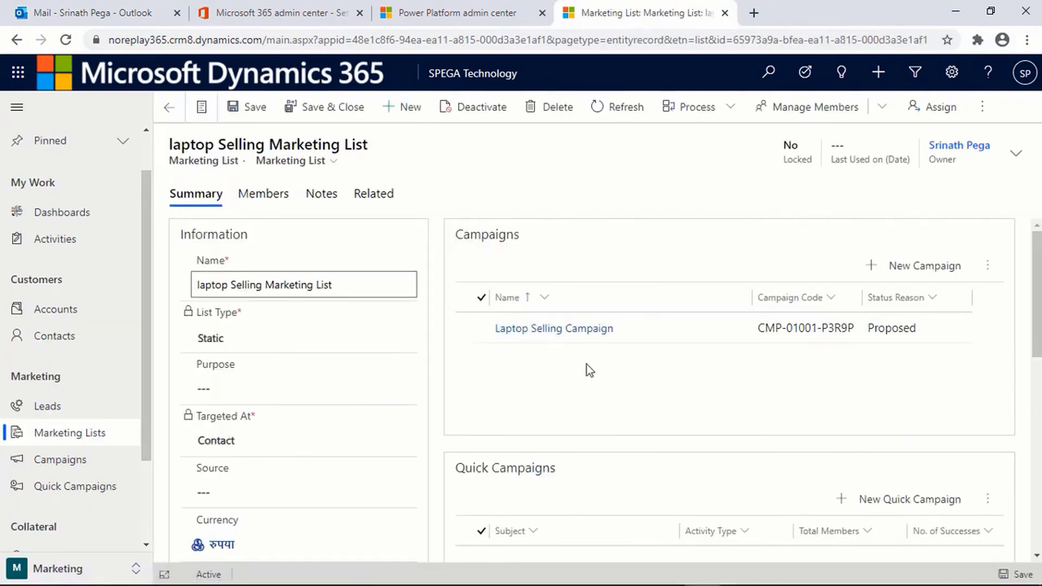
{"action": "left_click", "coordinate": [542, 332]}
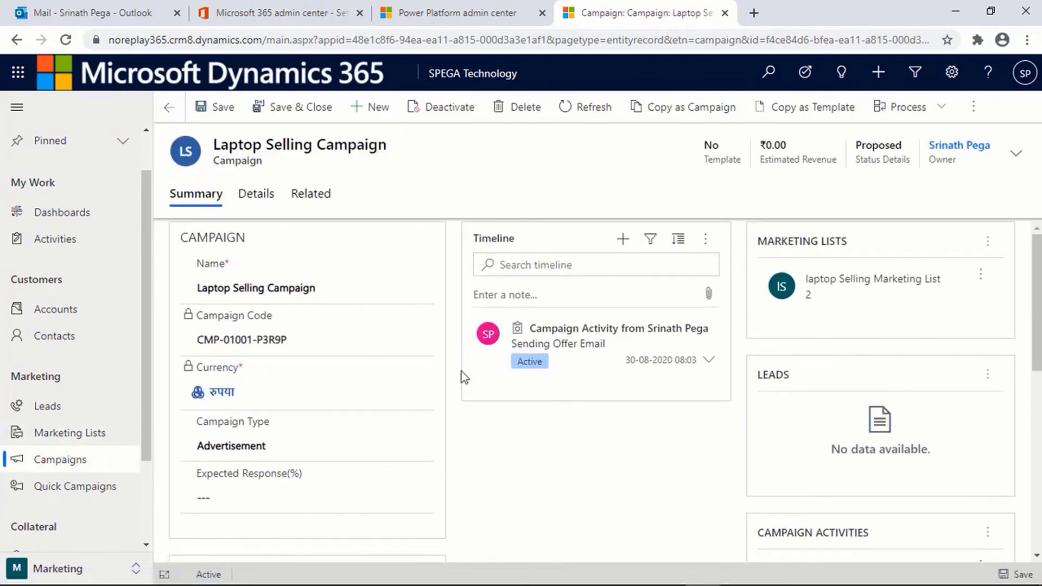
{"action": "left_click", "coordinate": [269, 211]}
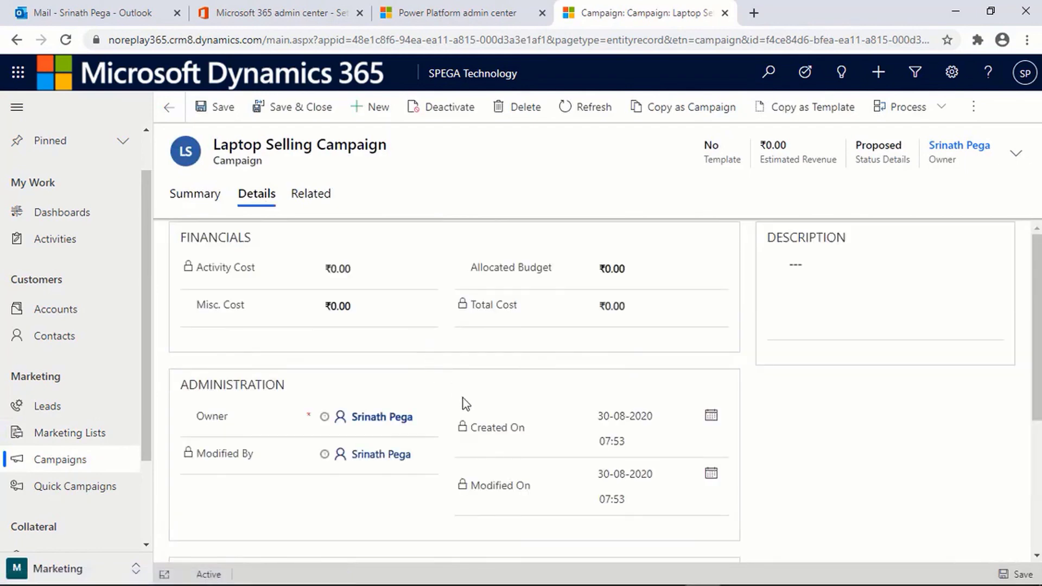
{"action": "scroll", "coordinate": [496, 456], "scroll_direction": "down", "scroll_amount": 3}
{"action": "scroll", "coordinate": [496, 455], "scroll_direction": "down", "scroll_amount": 1}
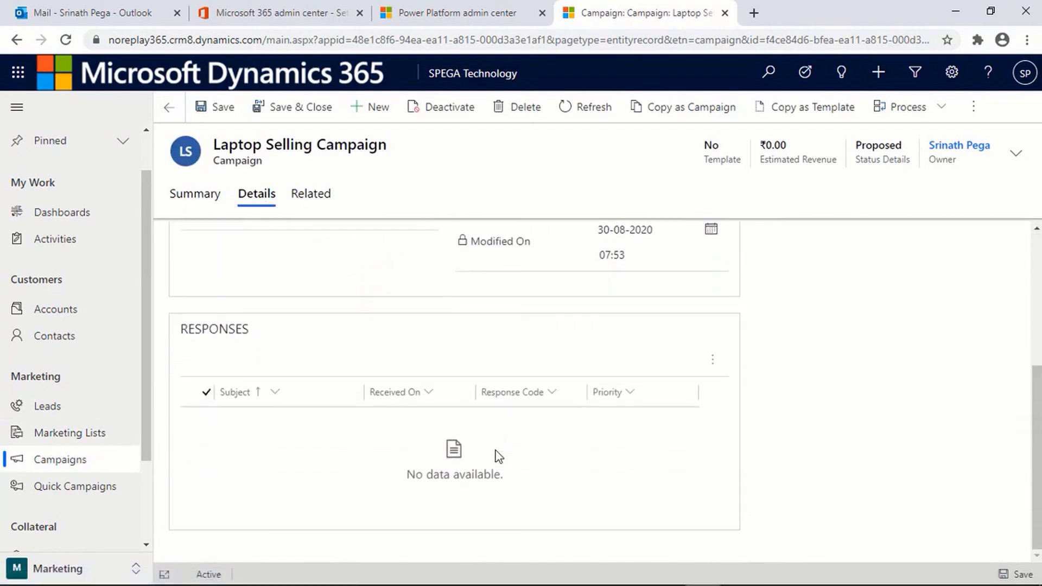
{"action": "left_click", "coordinate": [710, 372]}
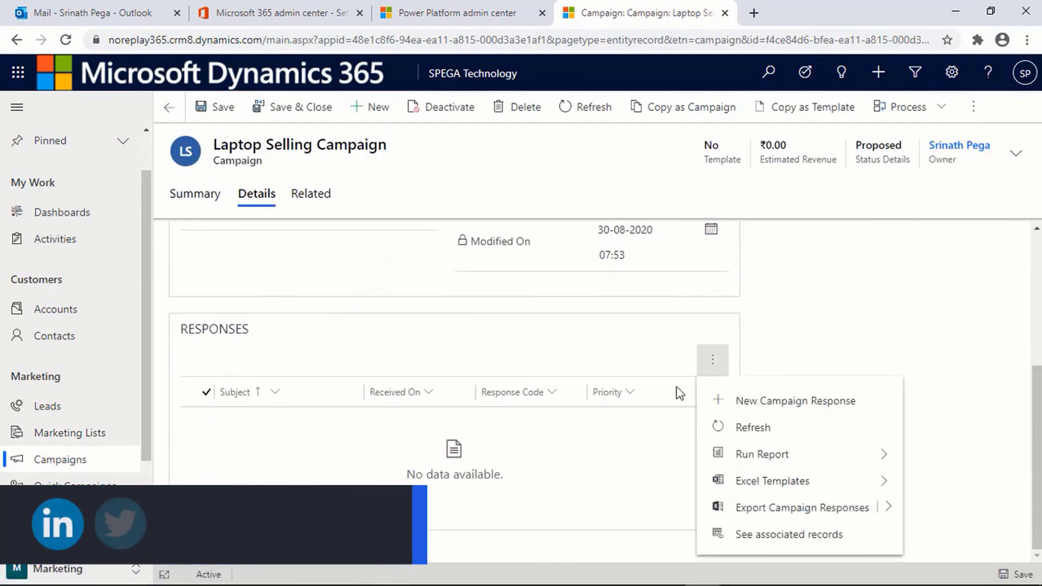
{"action": "left_click", "coordinate": [741, 429]}
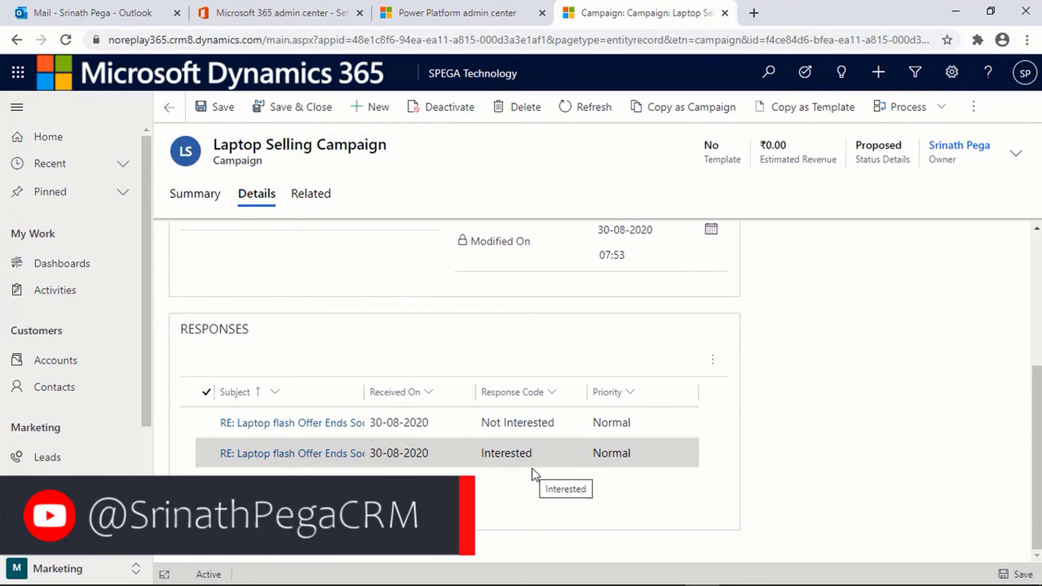
Step: Open the Interested 'Laptop flash Offer Ends Soon' campaign response and scroll through its form
{"action": "left_click", "coordinate": [310, 454]}
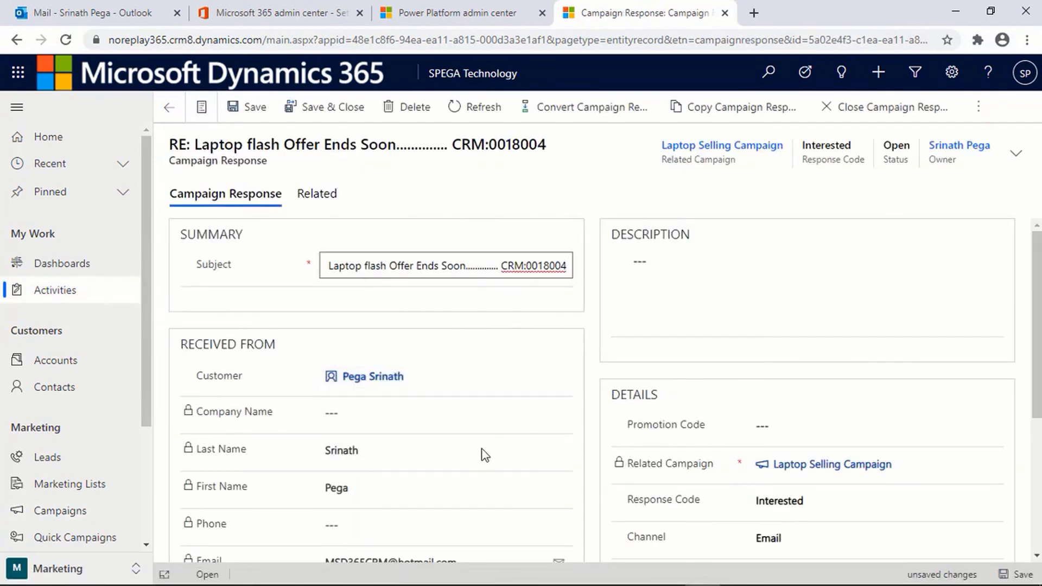
{"action": "scroll", "coordinate": [474, 477], "scroll_direction": "down", "scroll_amount": 3}
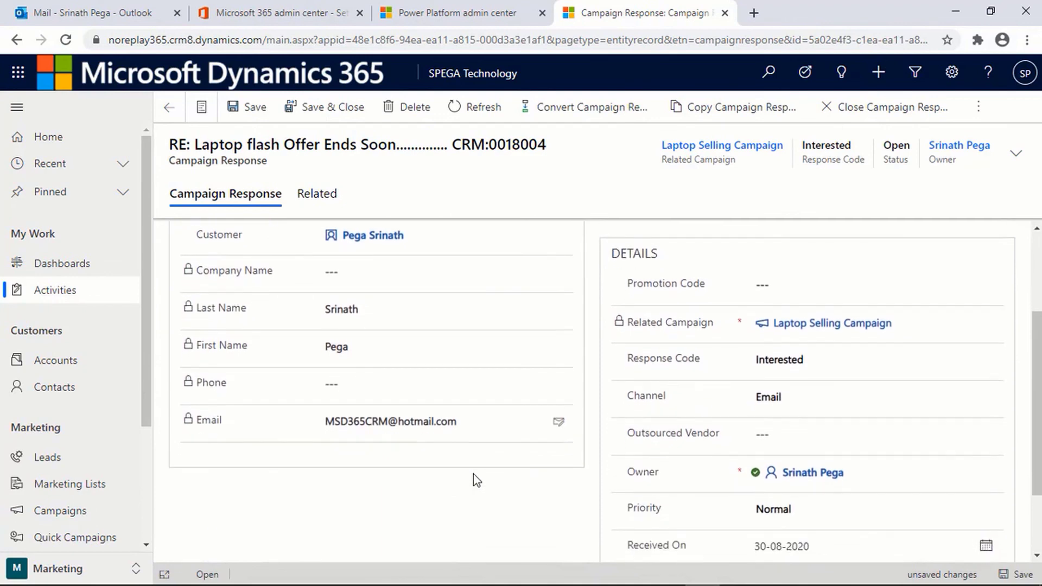
{"action": "scroll", "coordinate": [475, 479], "scroll_direction": "down", "scroll_amount": 2}
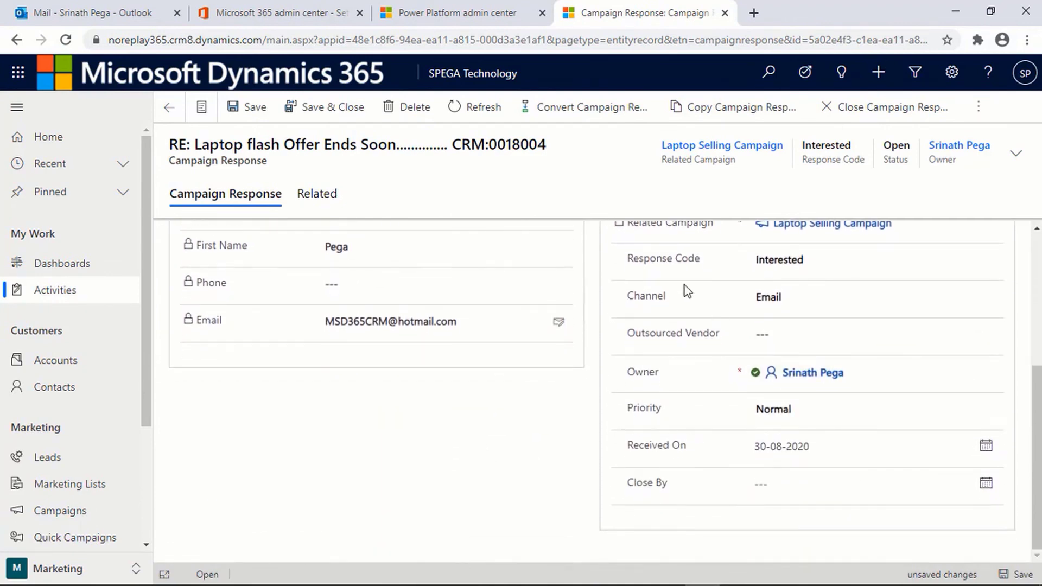
{"action": "scroll", "coordinate": [679, 377], "scroll_direction": "up", "scroll_amount": 5}
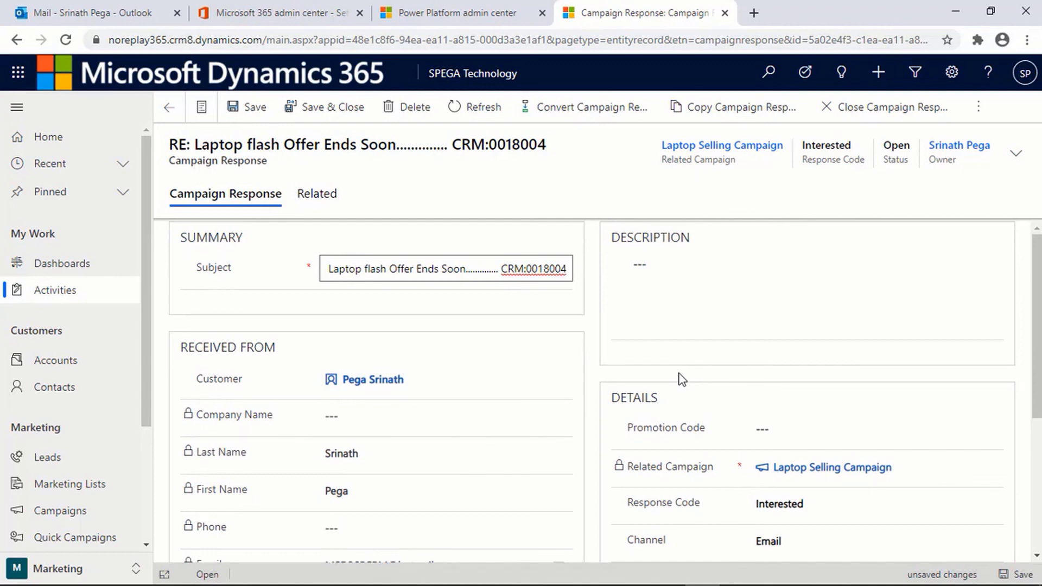
{"action": "left_click", "coordinate": [679, 373]}
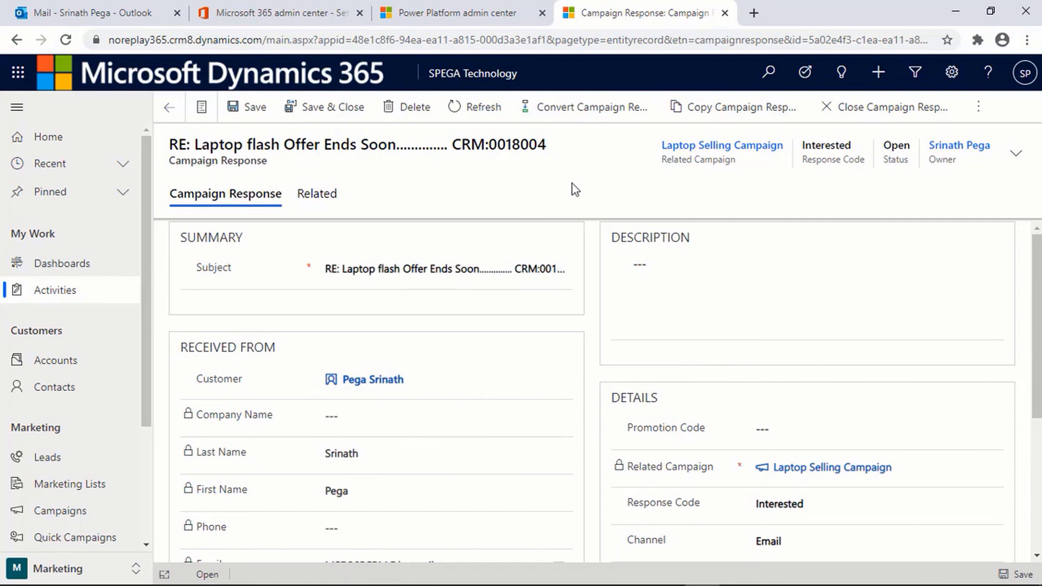